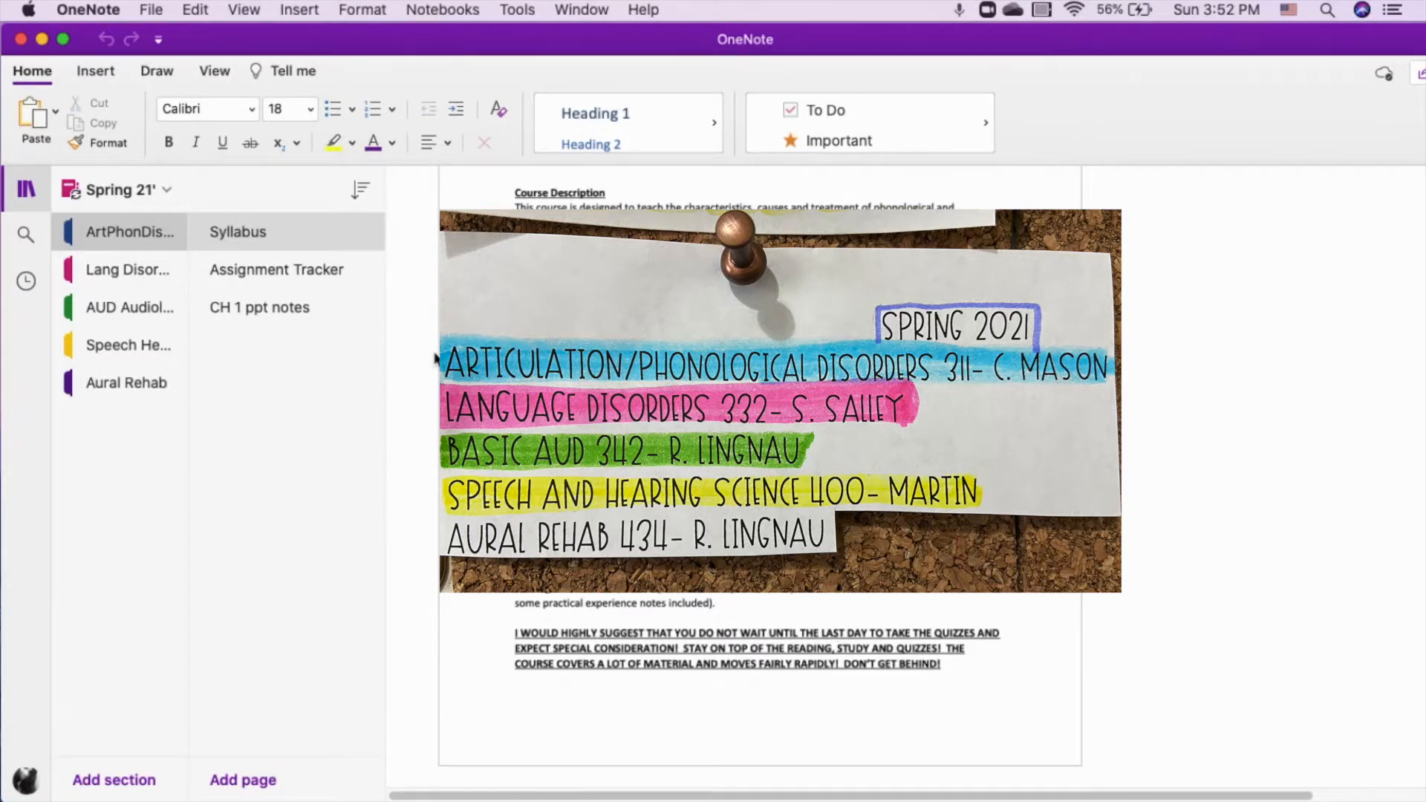
Step: Look through the course sections of the Spring 21' notebook, returning to the syllabus in the articulation and phonological disorders section
scroll(587, 266, up, 6)
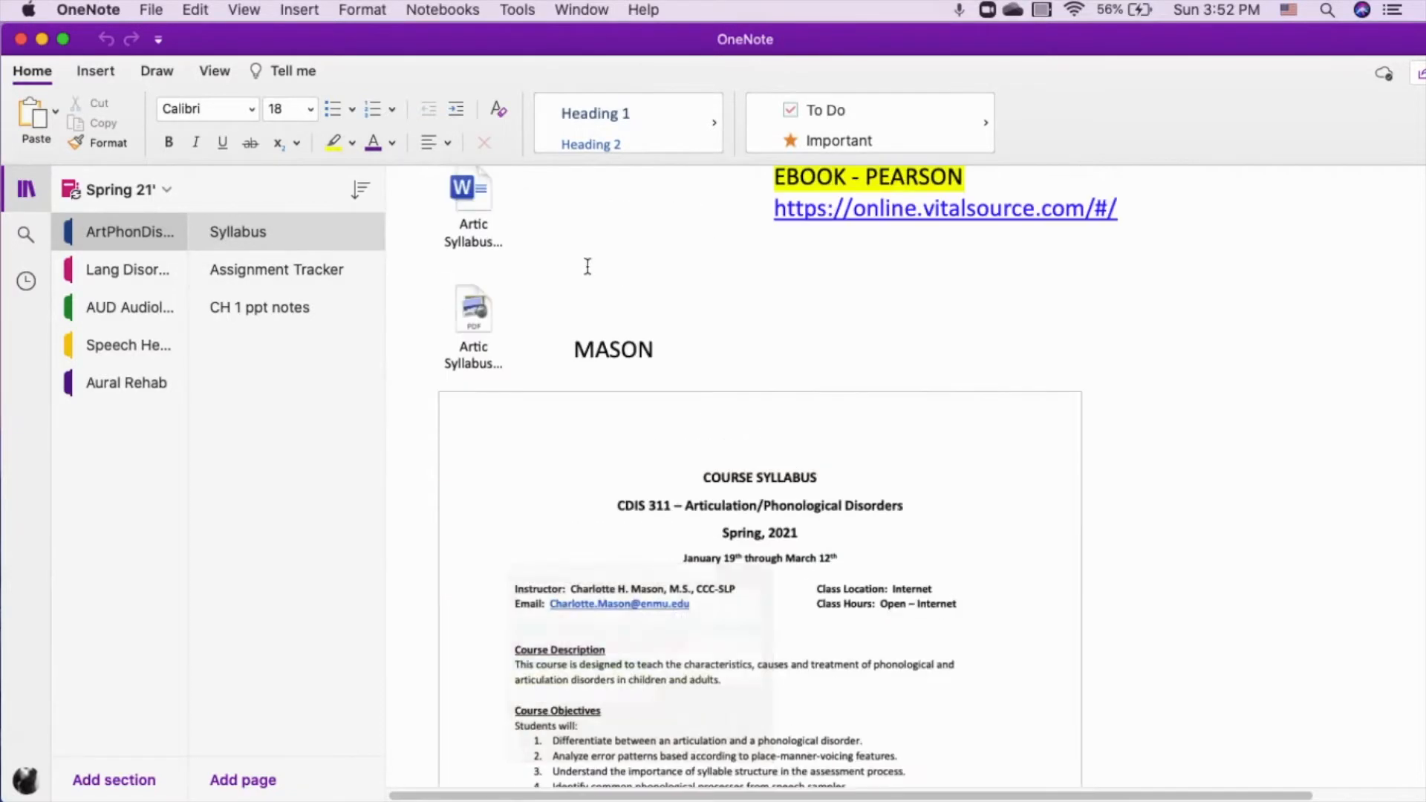
click(672, 498)
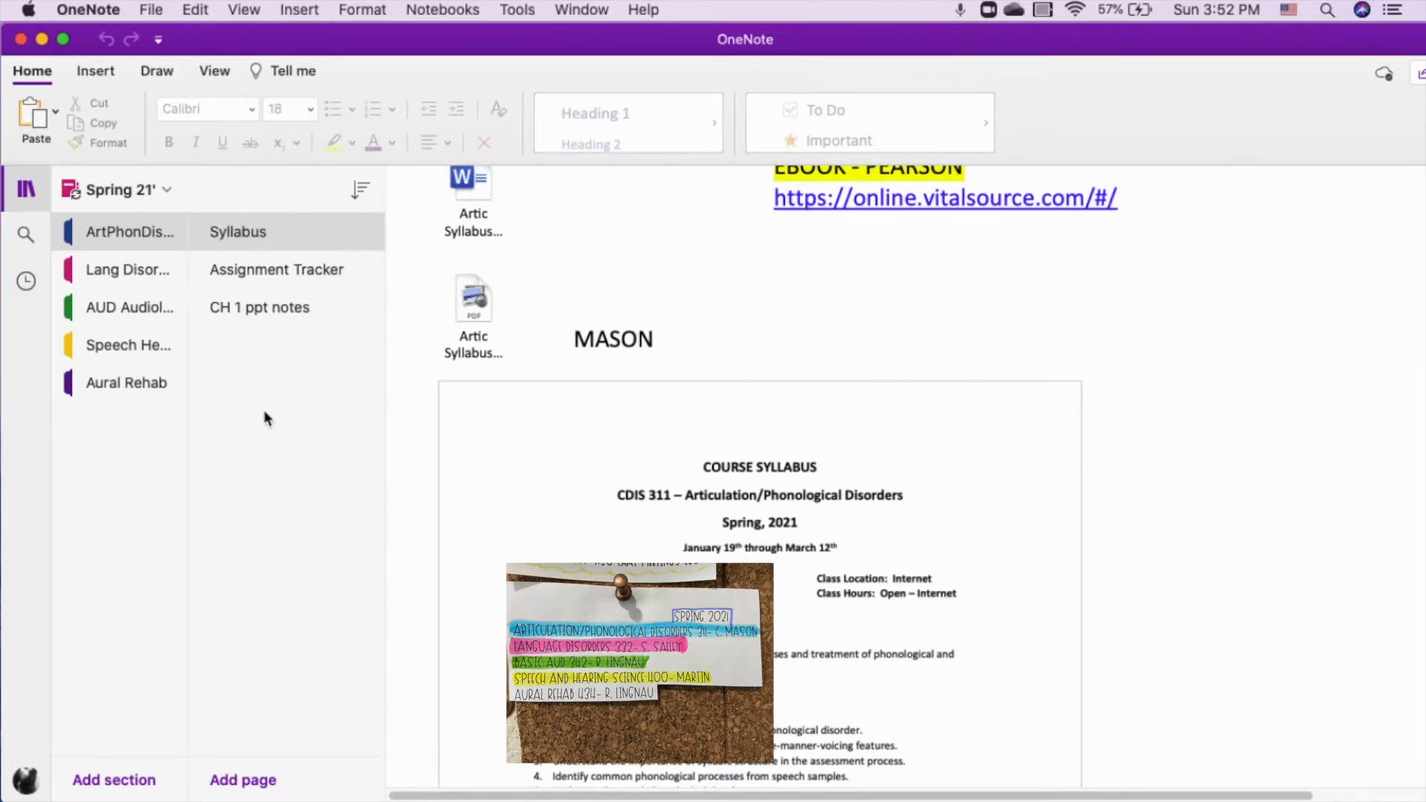
click(87, 270)
click(74, 313)
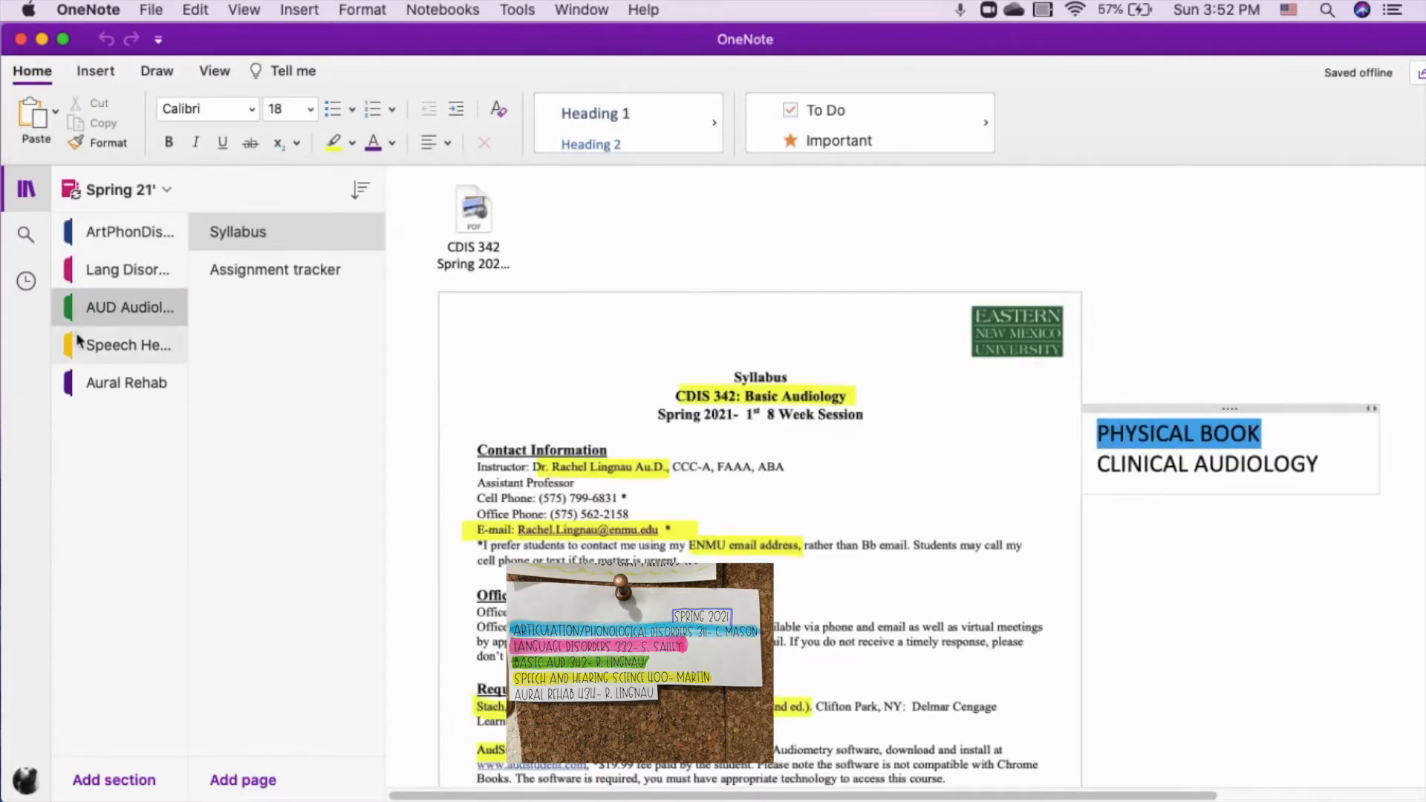
click(82, 346)
click(87, 231)
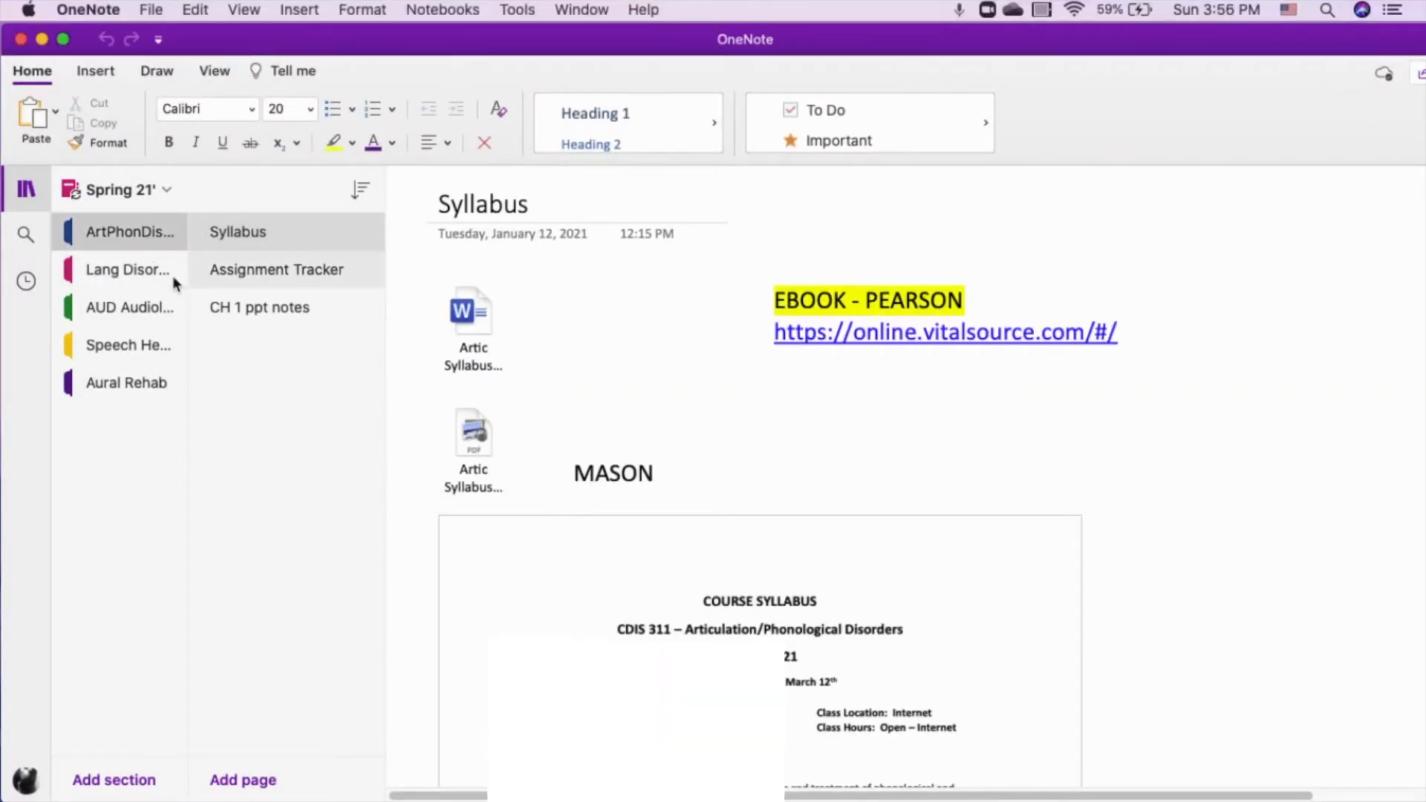
Step: Read through the full course syllabus on the articulation section's Syllabus page and return to its beginning
scroll(686, 579, down, 5)
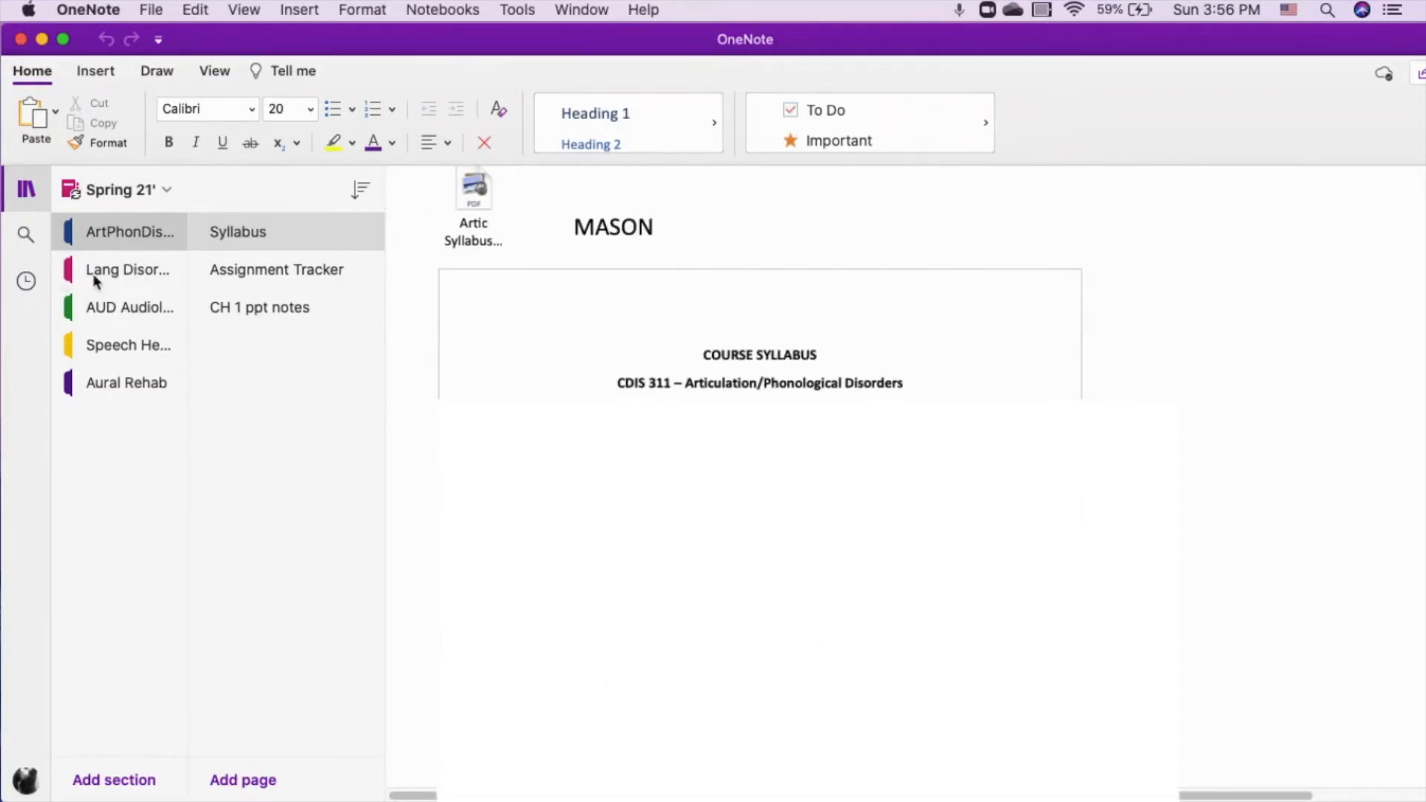
click(276, 223)
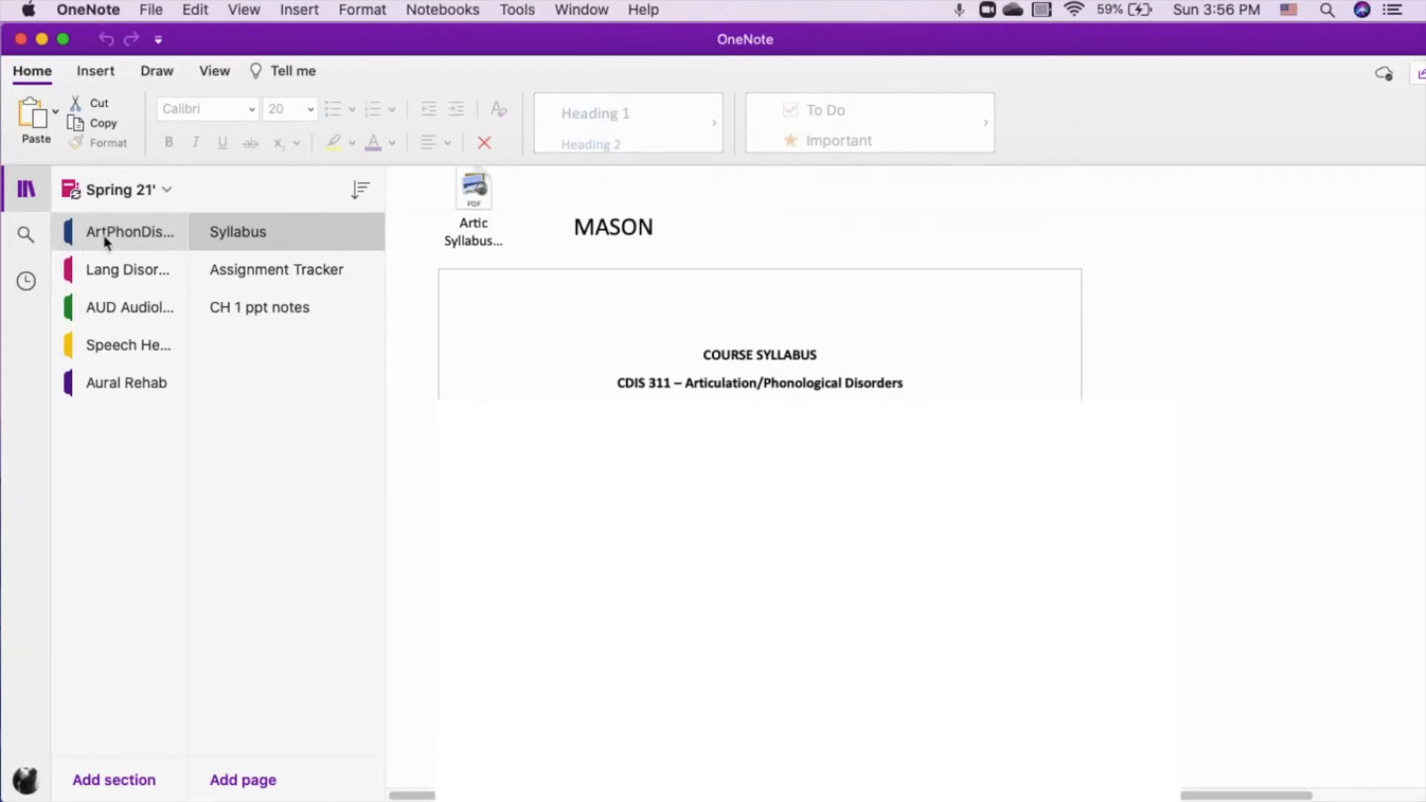
click(291, 233)
scroll(762, 517, down, 15)
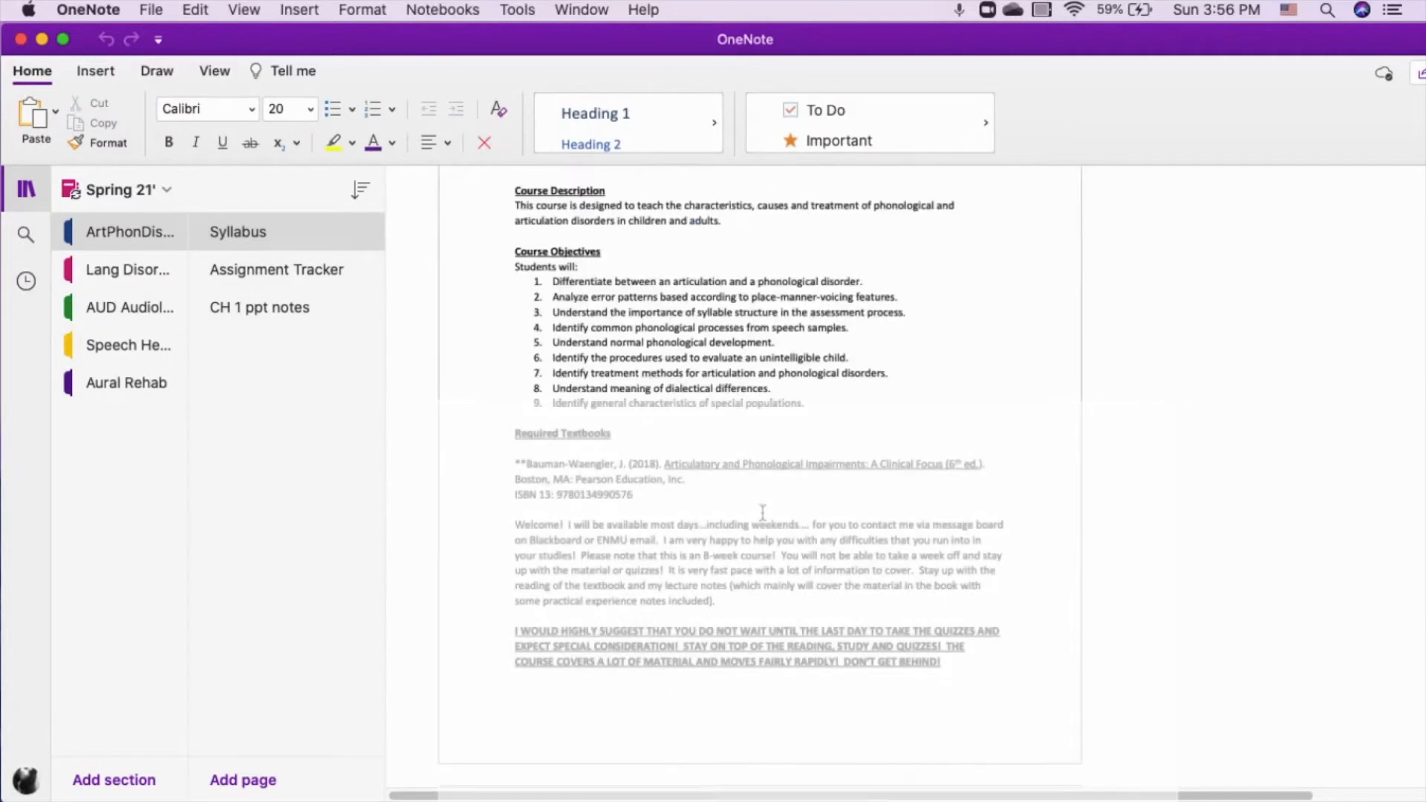
scroll(763, 517, down, 20)
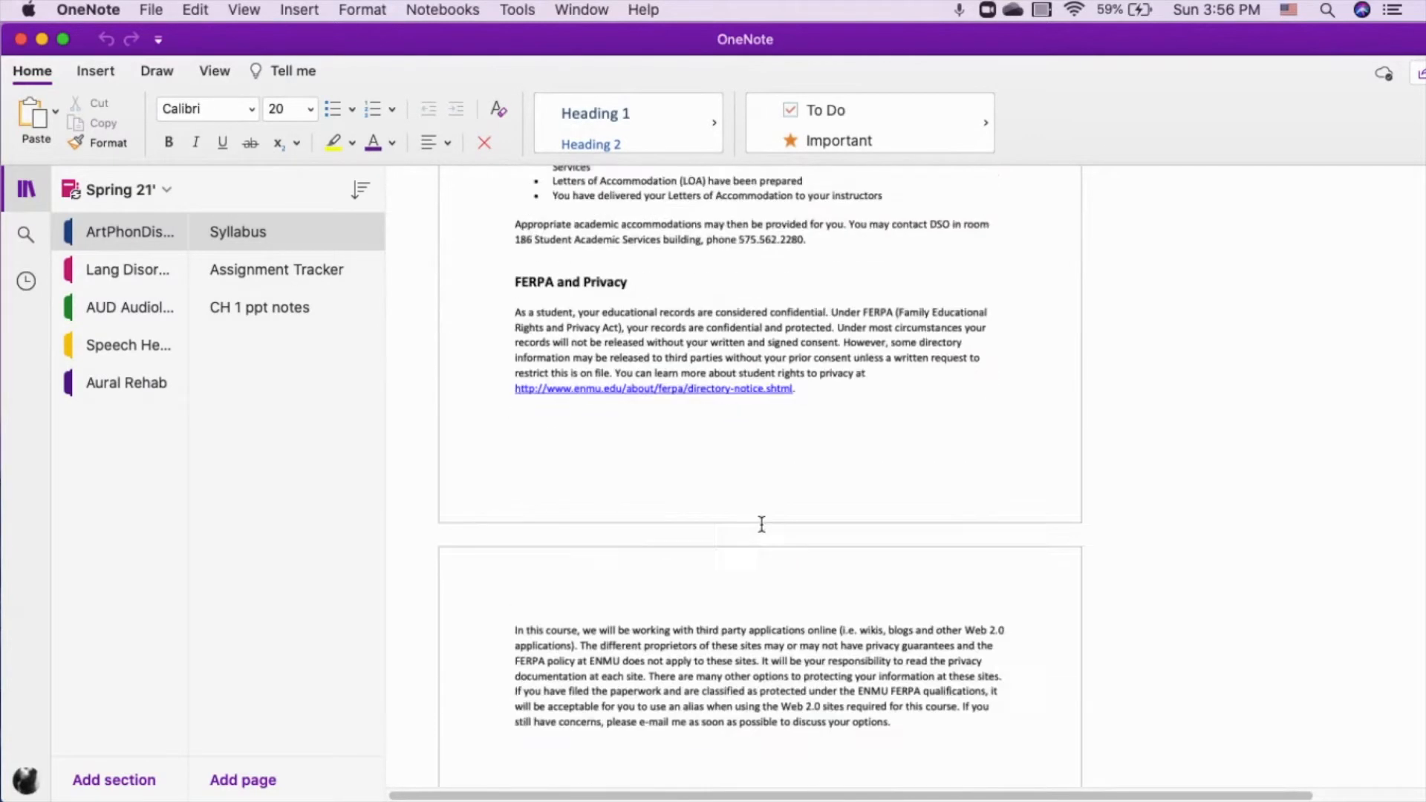
scroll(761, 523, up, 15)
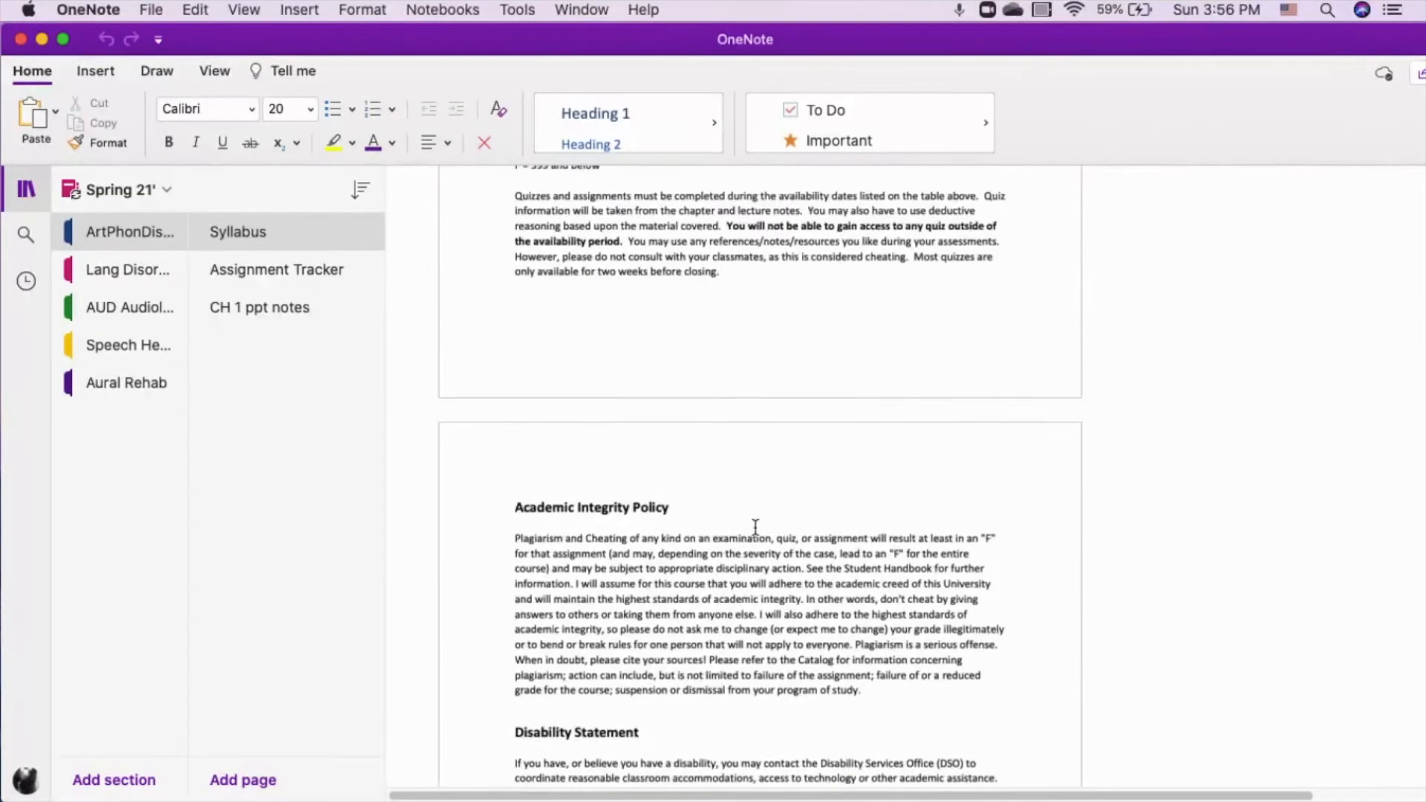
scroll(755, 528, up, 15)
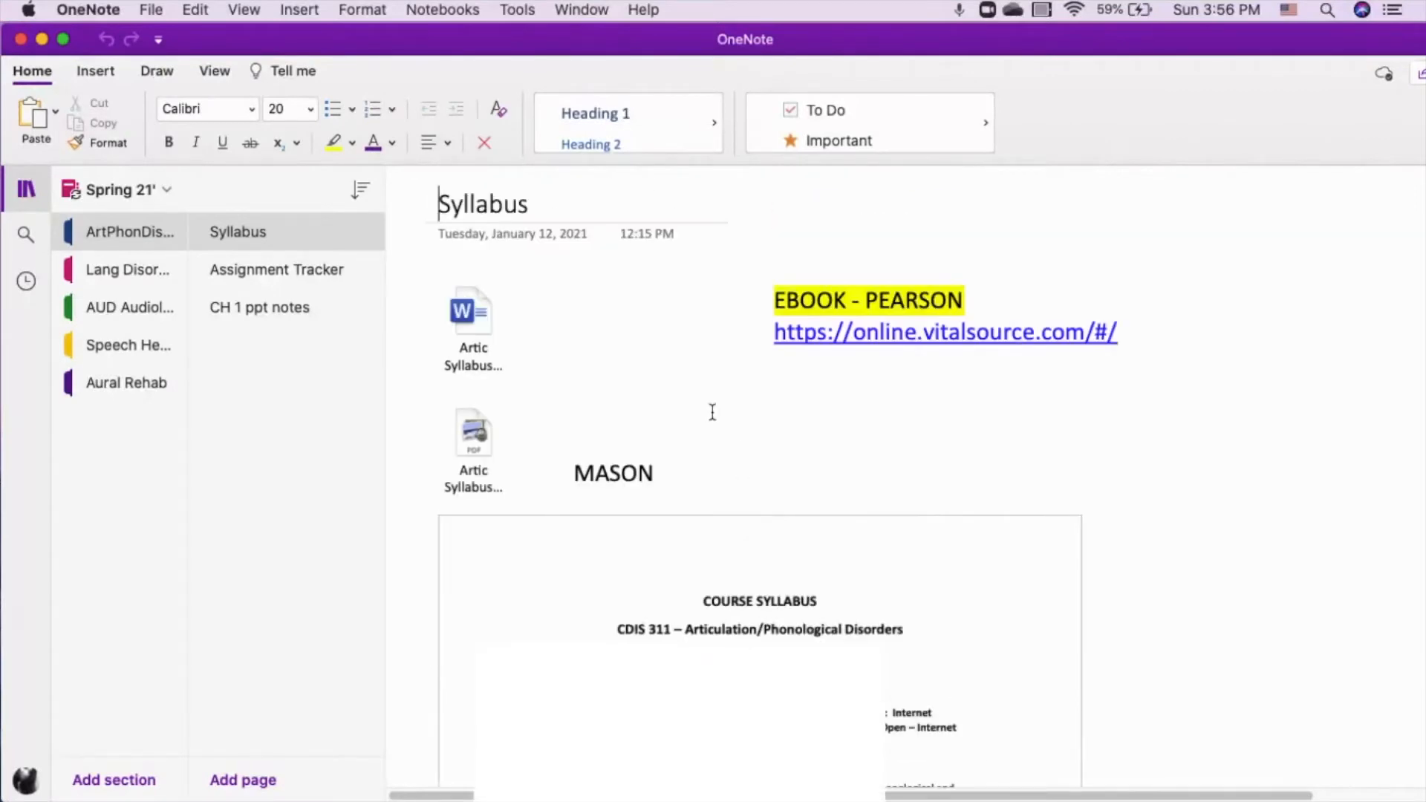
Step: Move the instructor-name text box slightly to the right, above the syllabus printout on the Syllabus page
drag(575, 474, 692, 493)
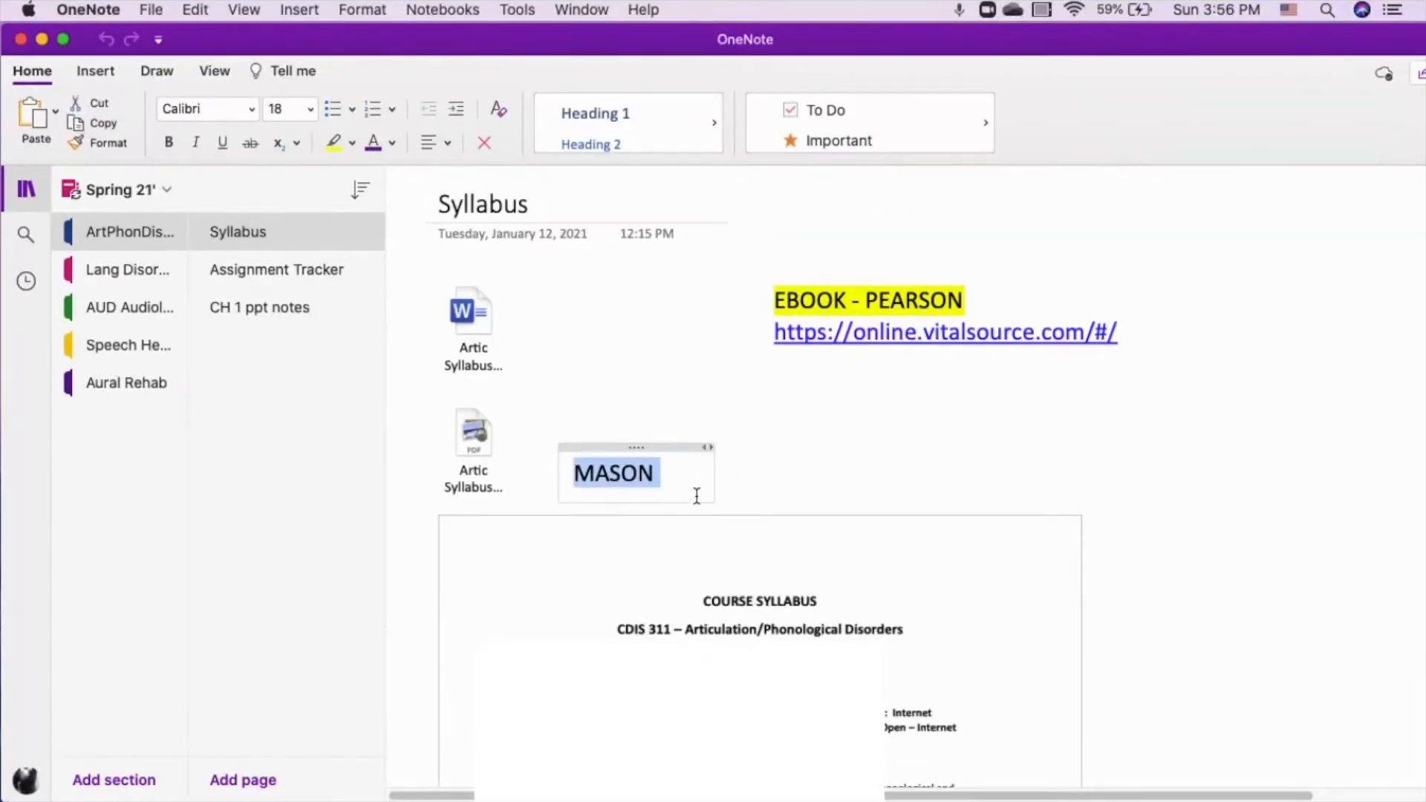
click(696, 496)
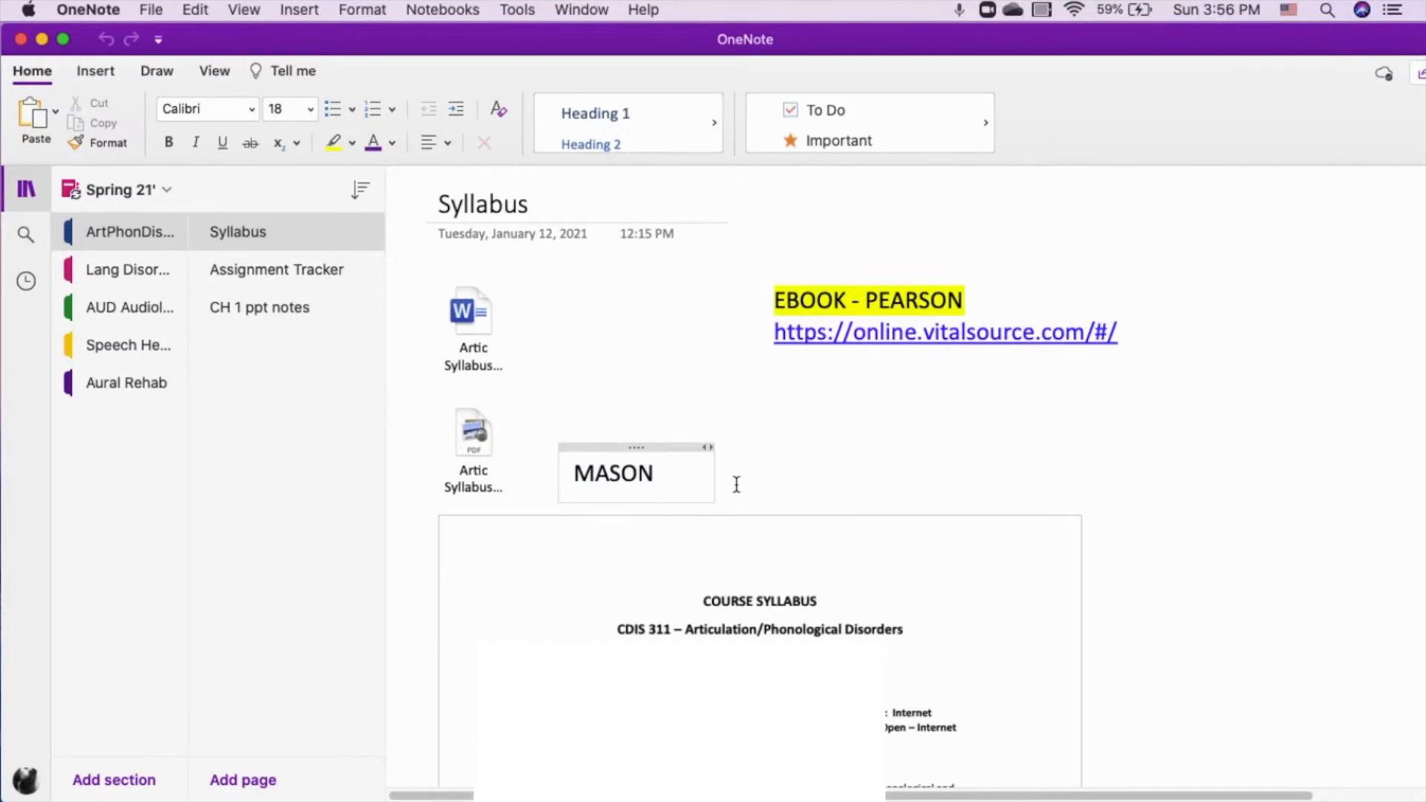
click(873, 446)
drag(671, 448, 703, 445)
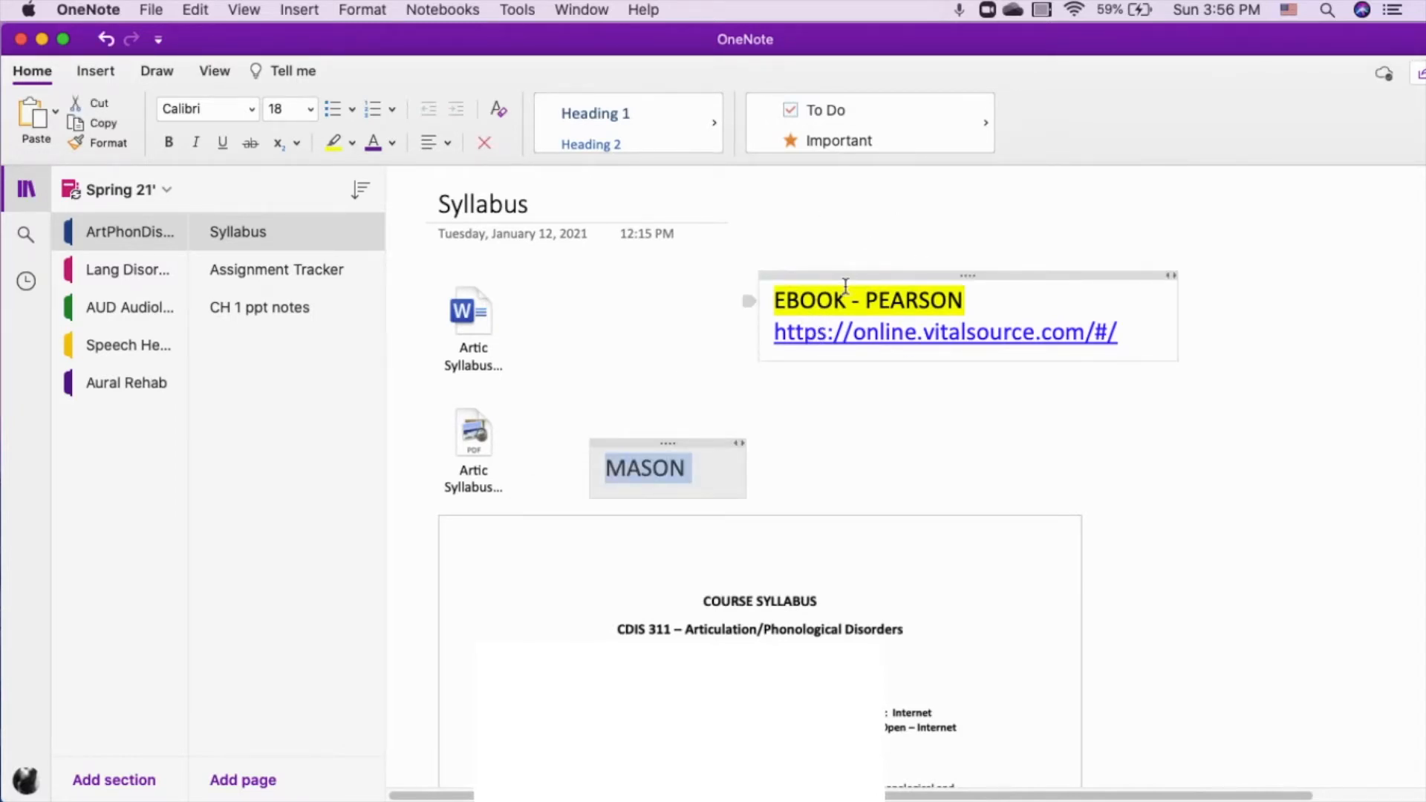
Step: Follow the VitalSource link in the Pearson e-book note and return to the Syllabus page
click(877, 340)
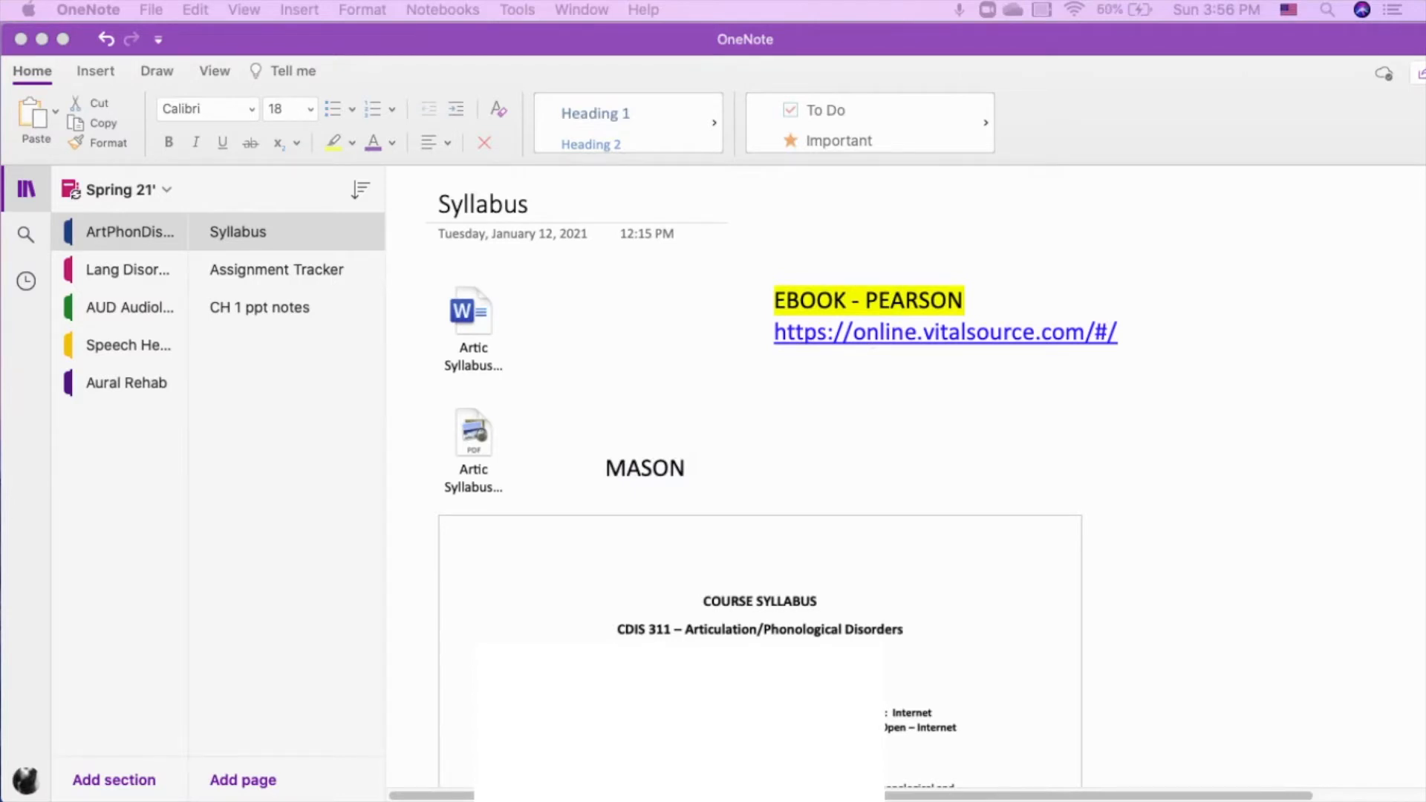
click(627, 369)
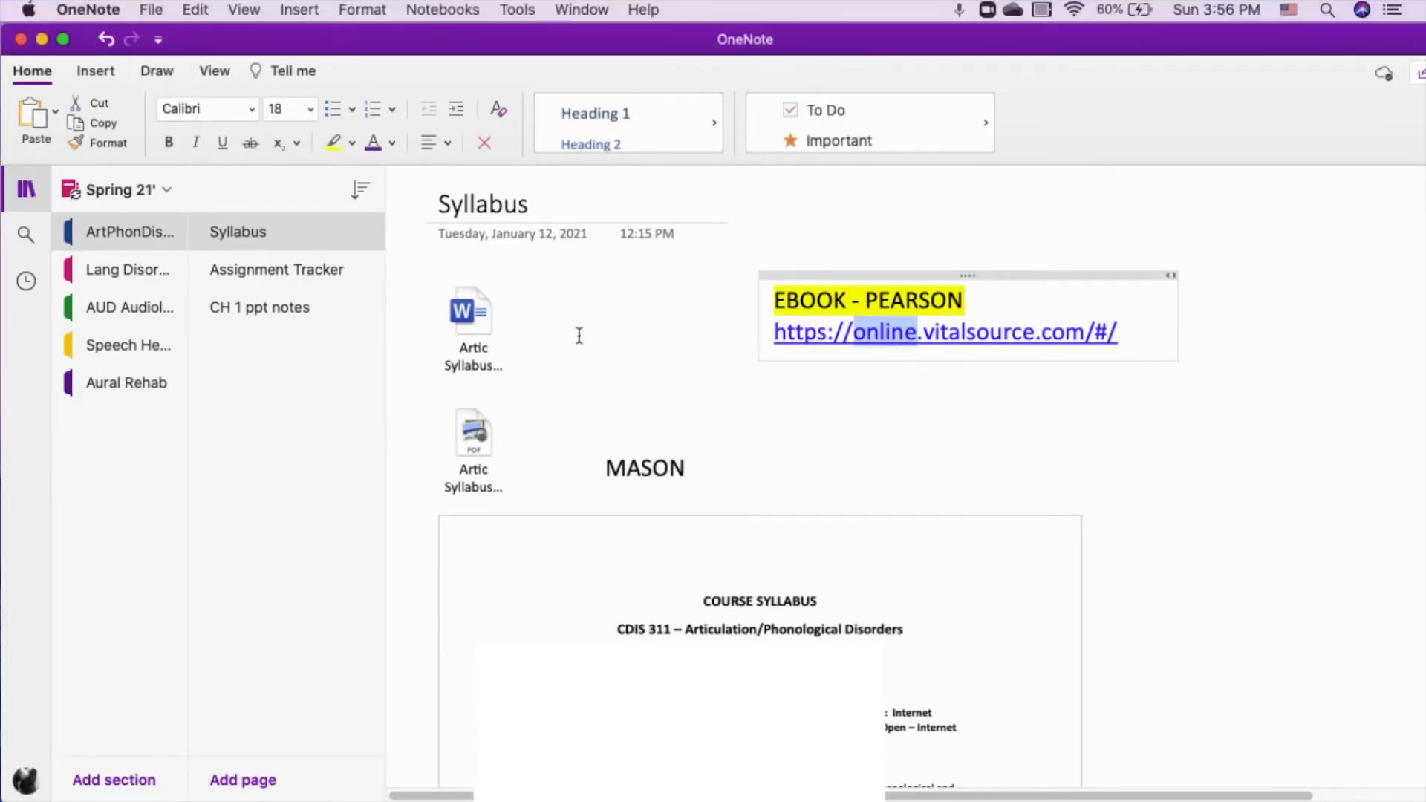
click(919, 381)
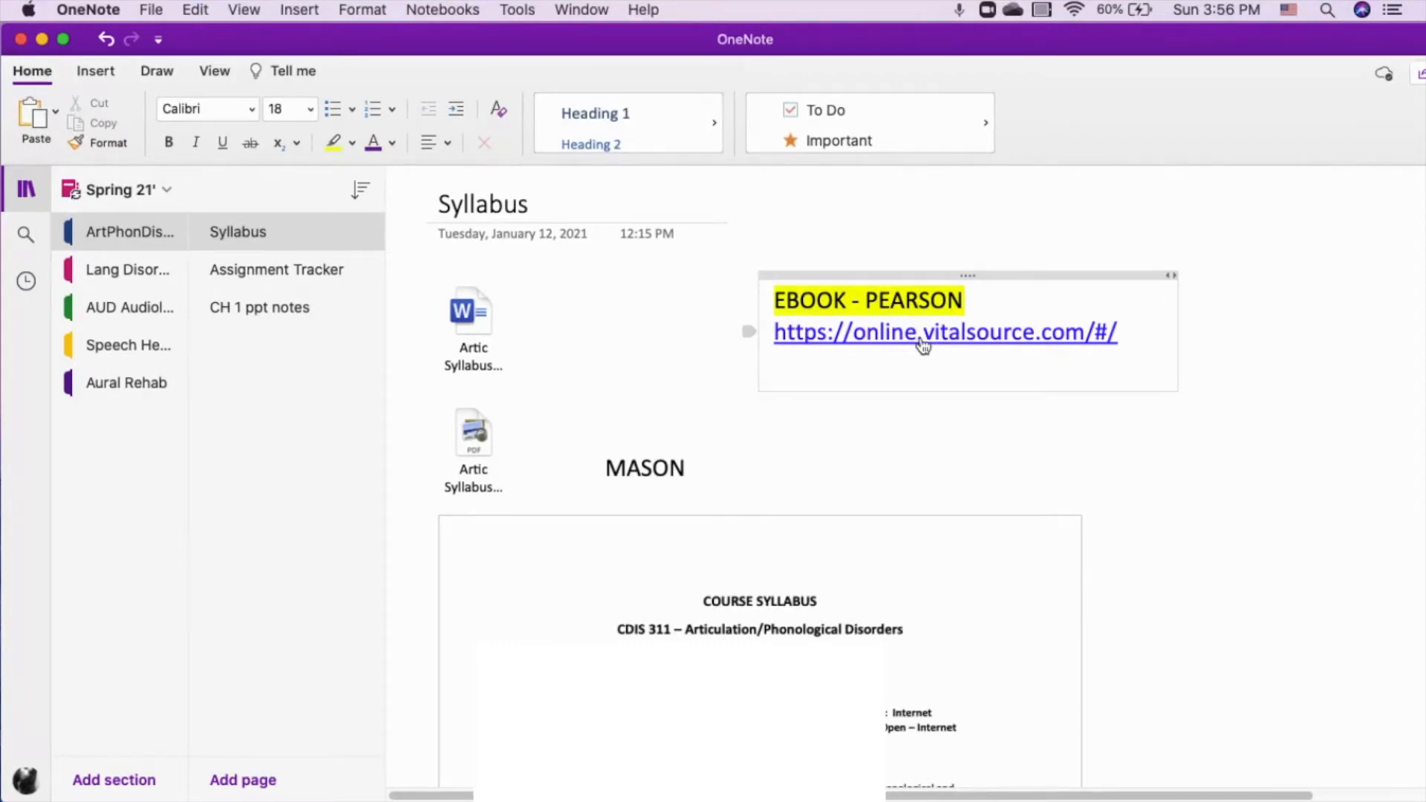
Step: Open the Assignment Tracker page and review its class schedule and topical outline table
click(251, 284)
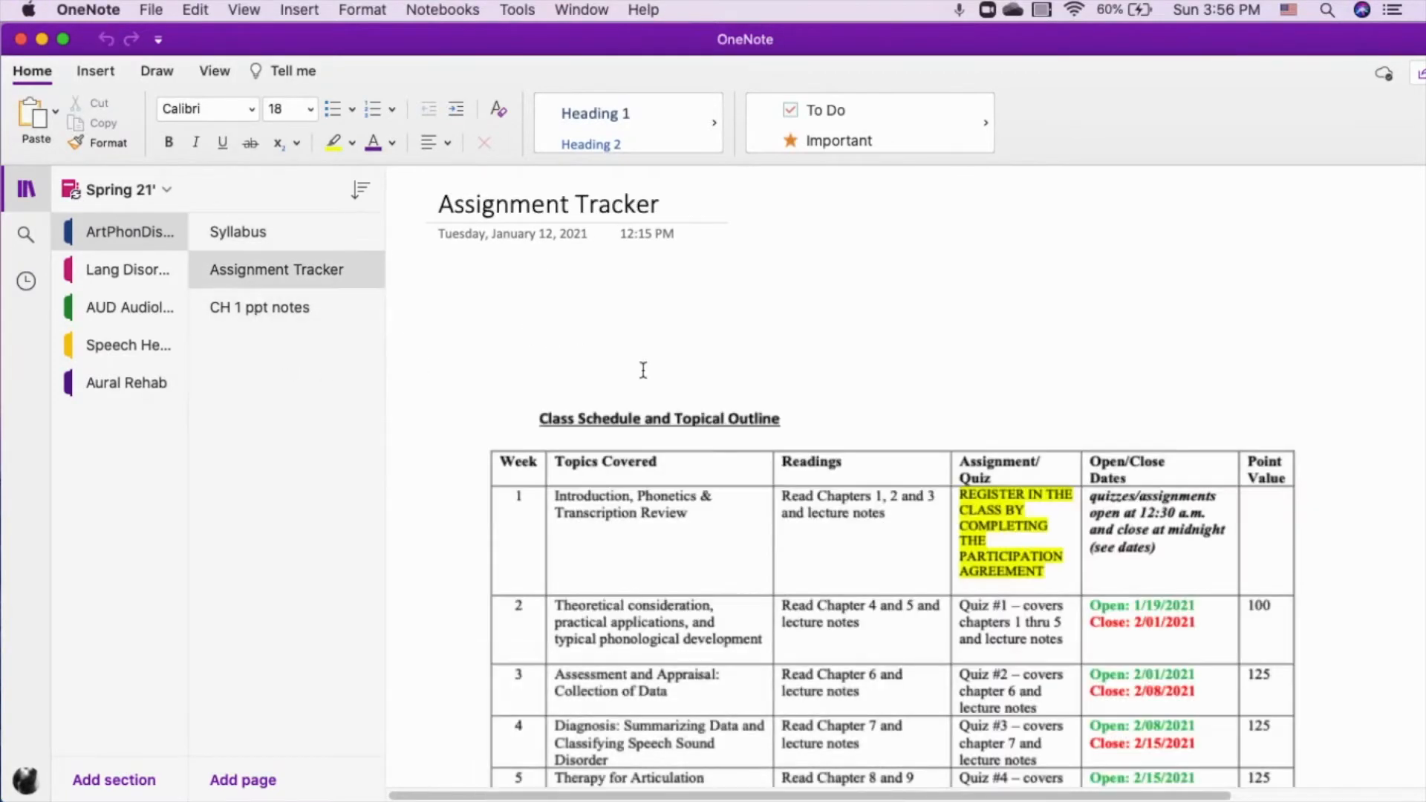
scroll(614, 460, down, 3)
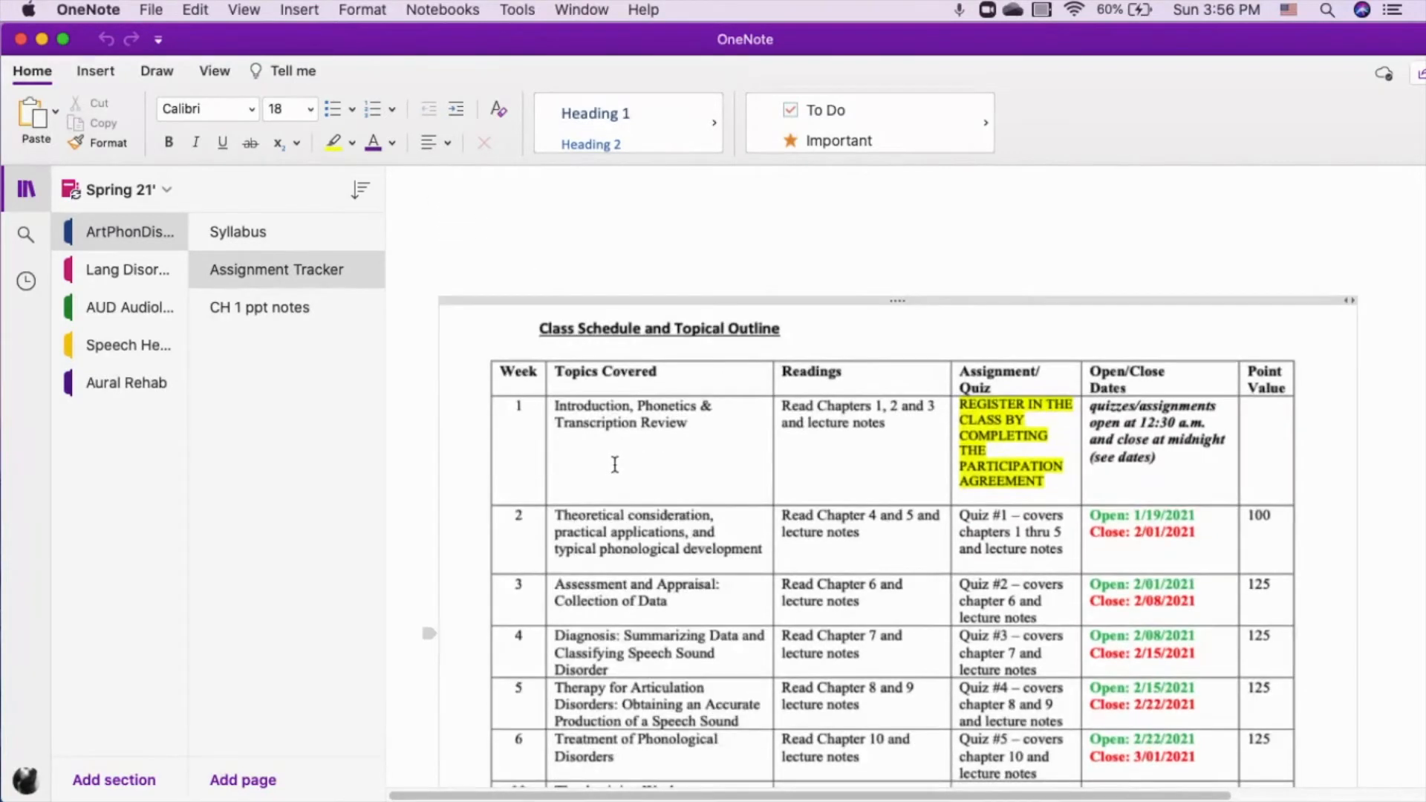
scroll(615, 464, down, 2)
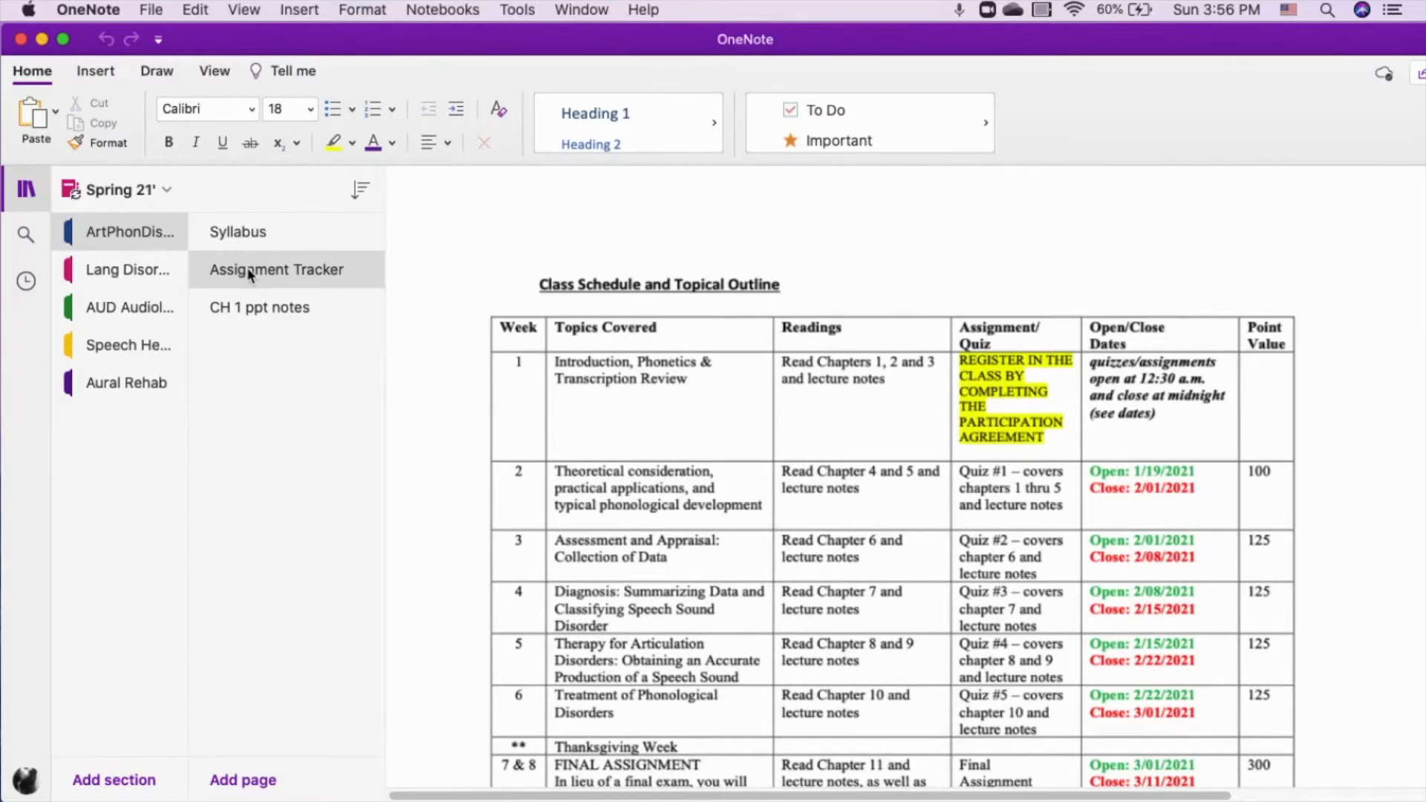
click(239, 270)
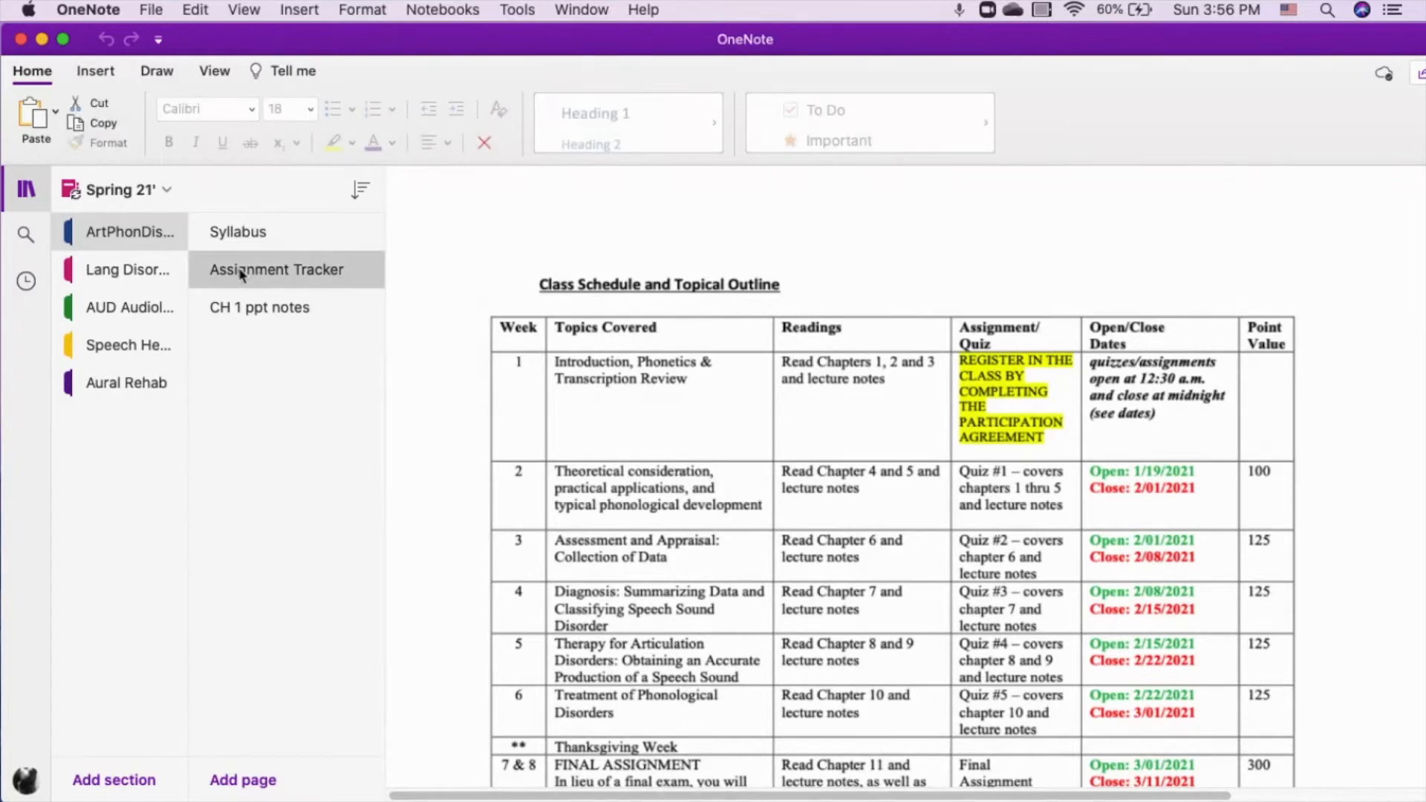
Step: Find the class schedule table within the Syllabus page and compare it with the copy on the Assignment Tracker page
click(265, 236)
scroll(591, 446, down, 15)
scroll(592, 466, up, 10)
scroll(520, 450, down, 4)
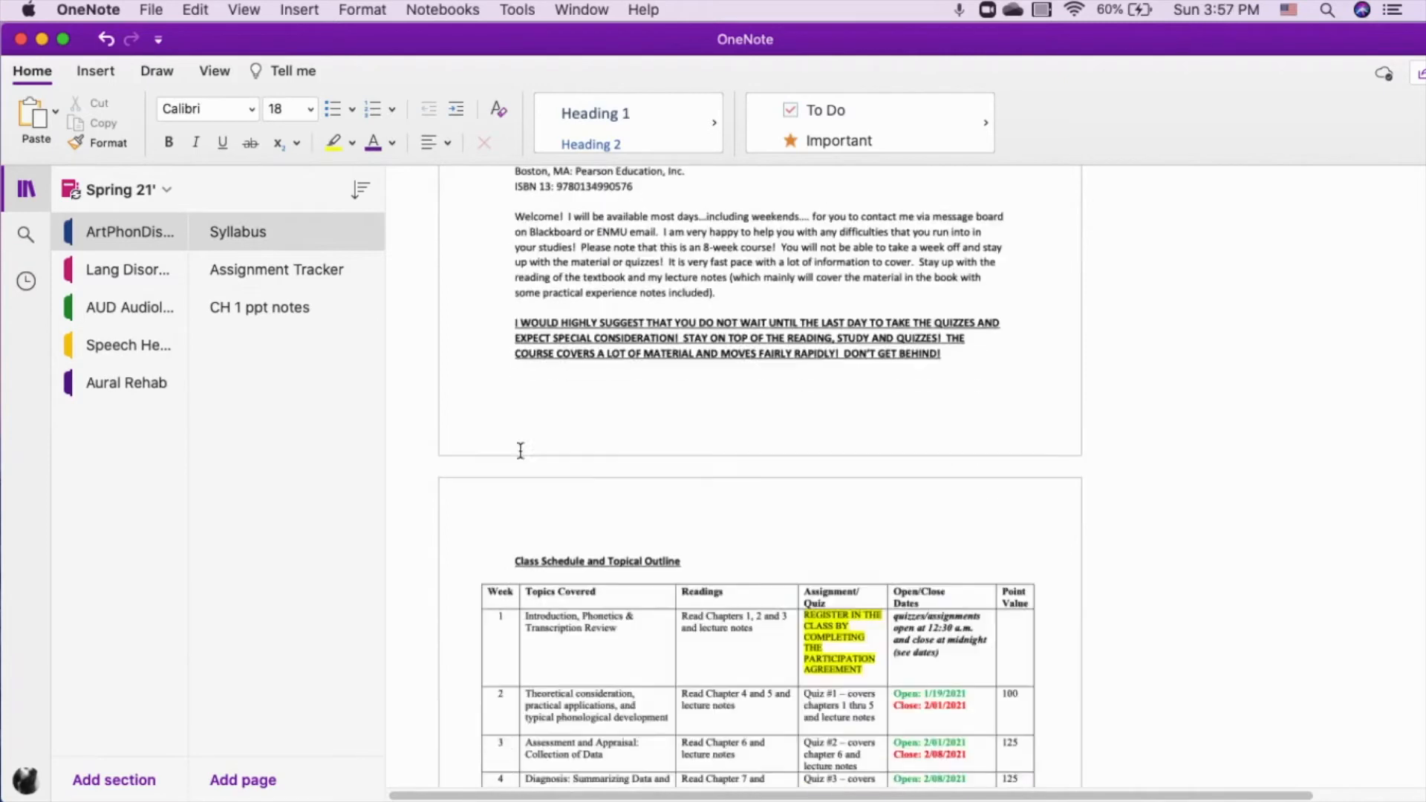
click(230, 271)
scroll(590, 488, down, 4)
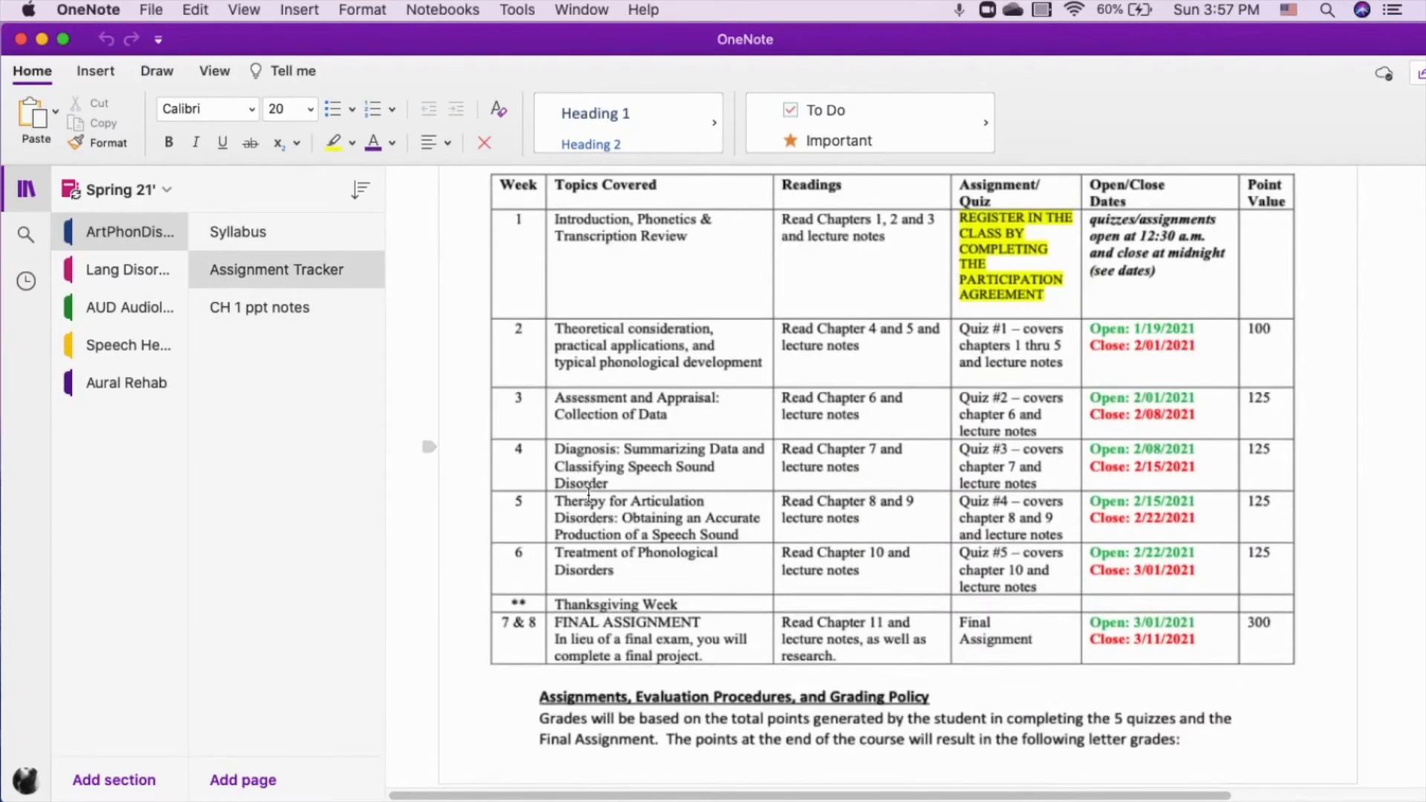
scroll(590, 476, up, 2)
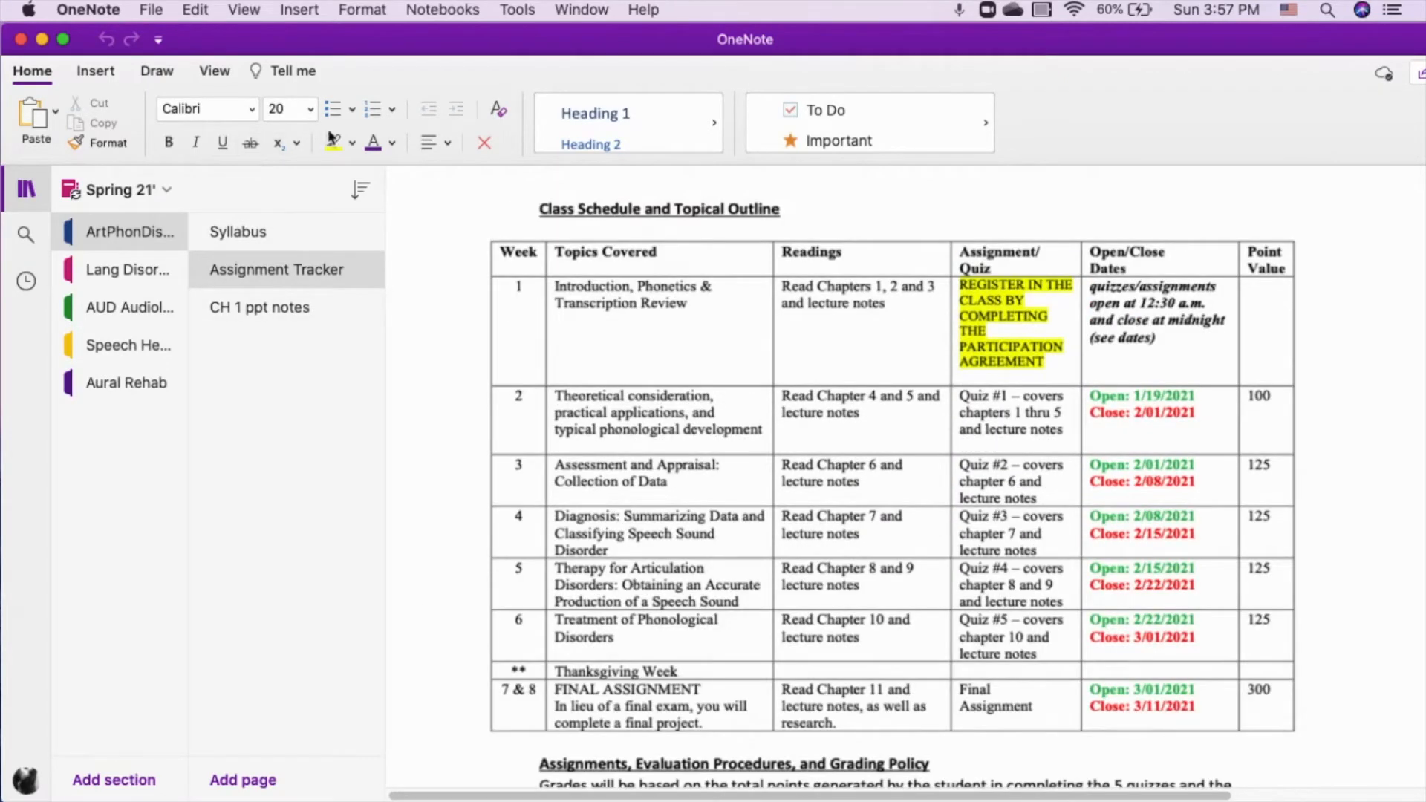
Step: Cross out the week 1 and week 2 rows of the schedule table with the black 0.5 mm pen
click(156, 70)
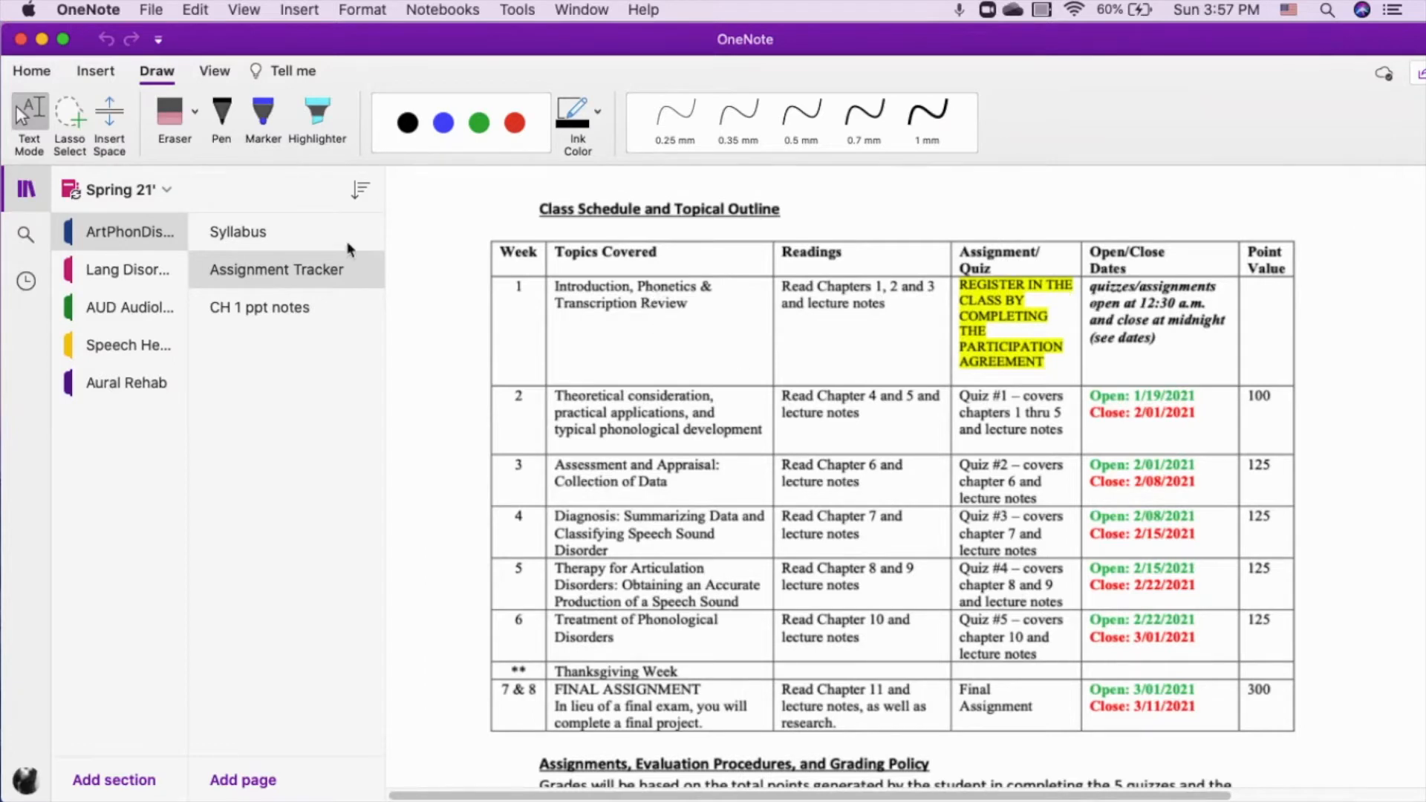
click(221, 115)
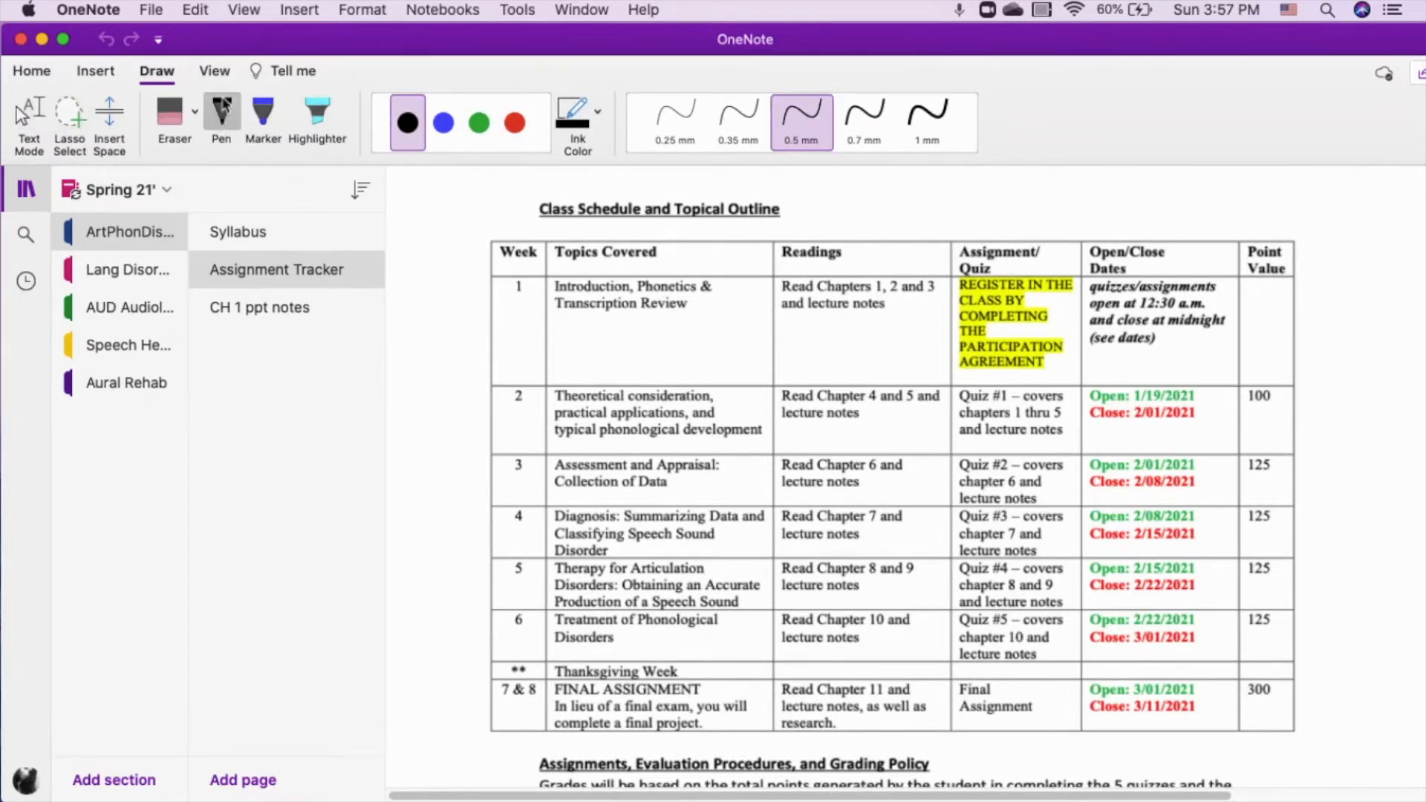
drag(454, 293, 1305, 287)
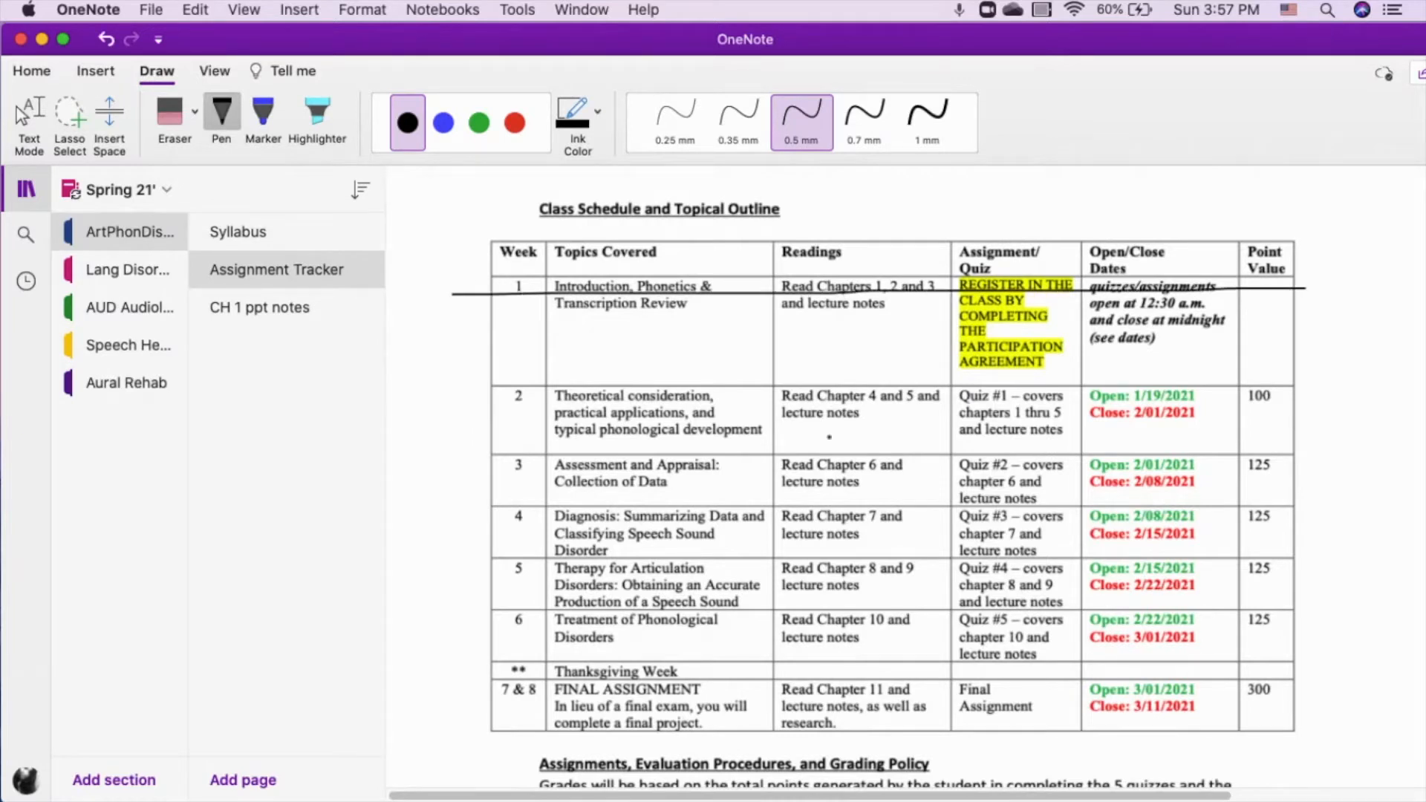
drag(730, 397, 1367, 400)
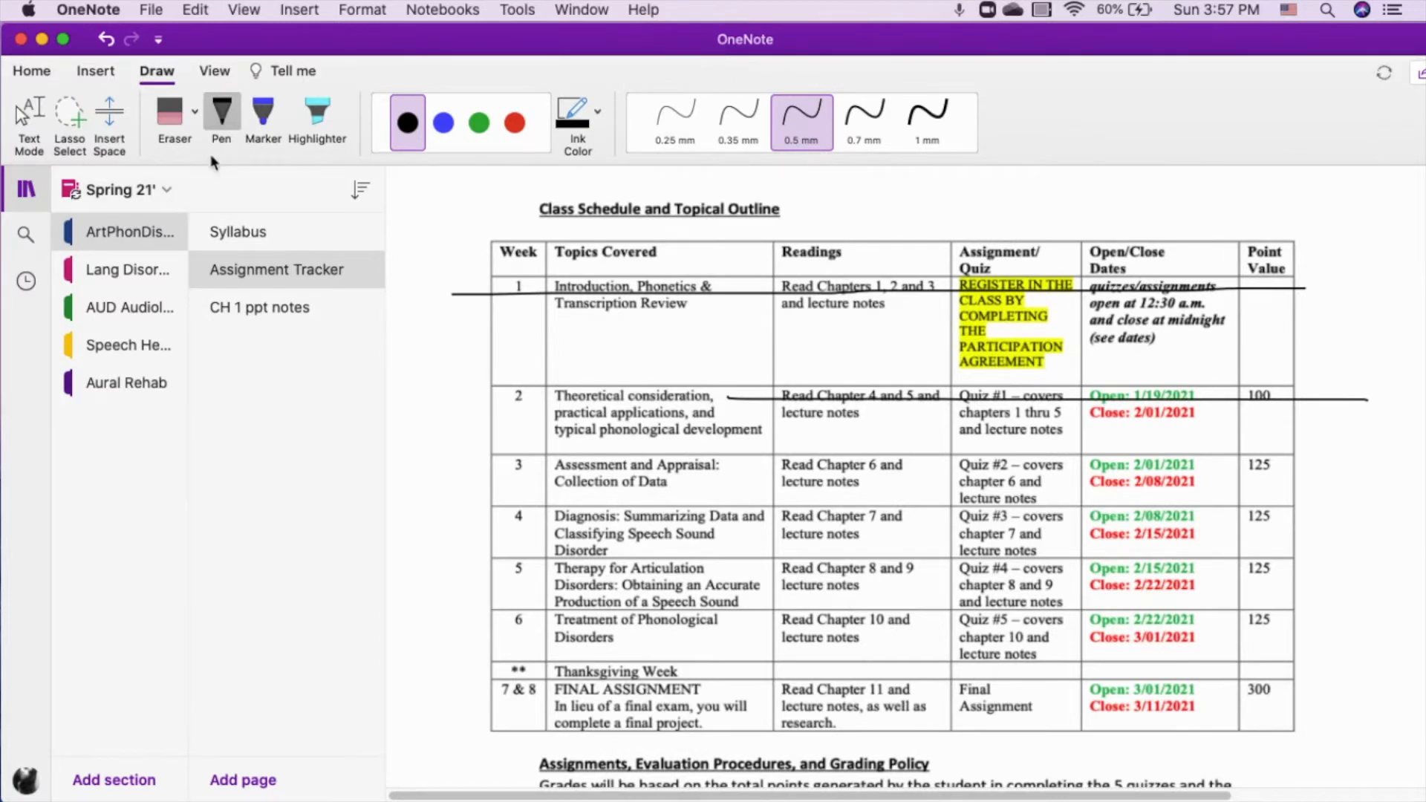
Step: Erase both pen lines from the schedule table, check the eraser types, and return to text mode
click(170, 115)
click(535, 294)
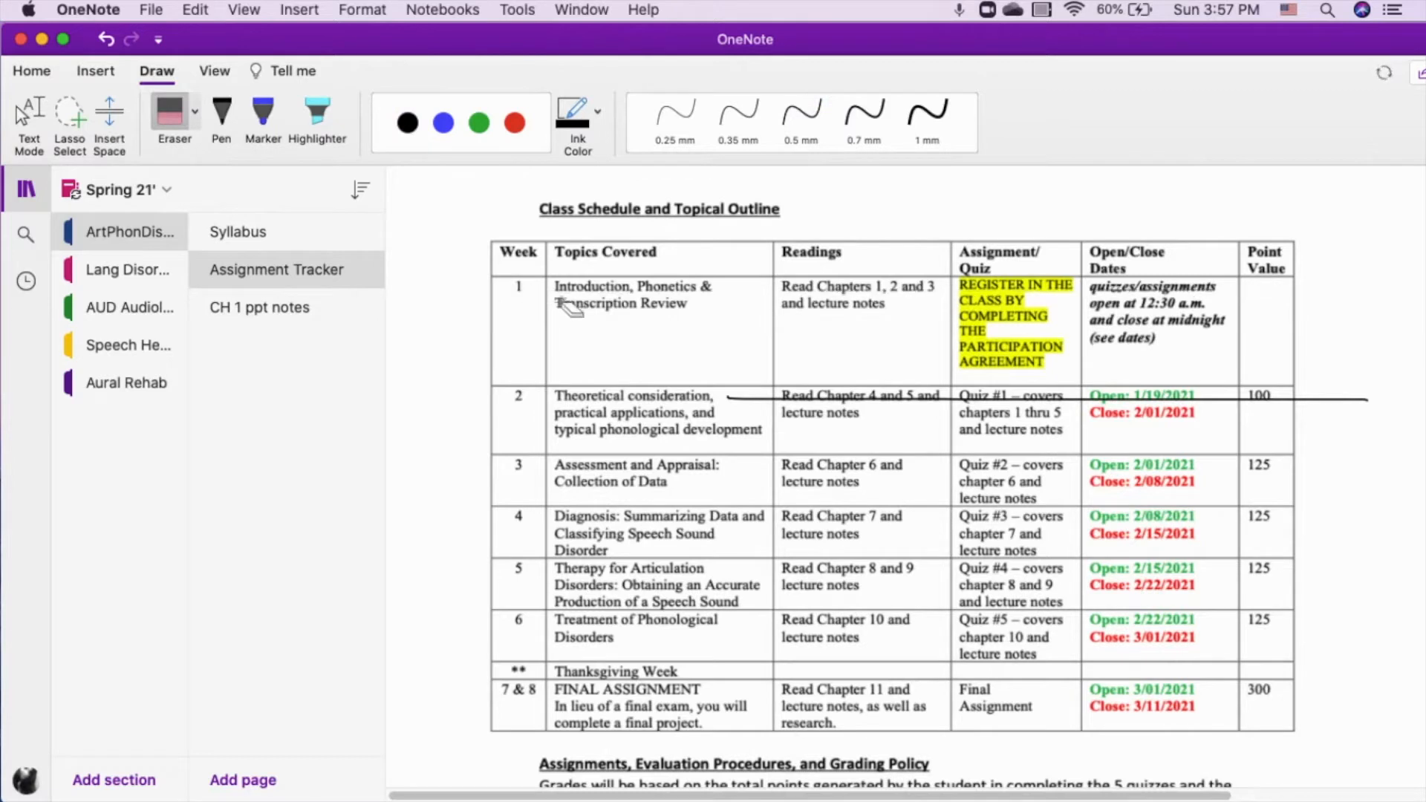
click(897, 400)
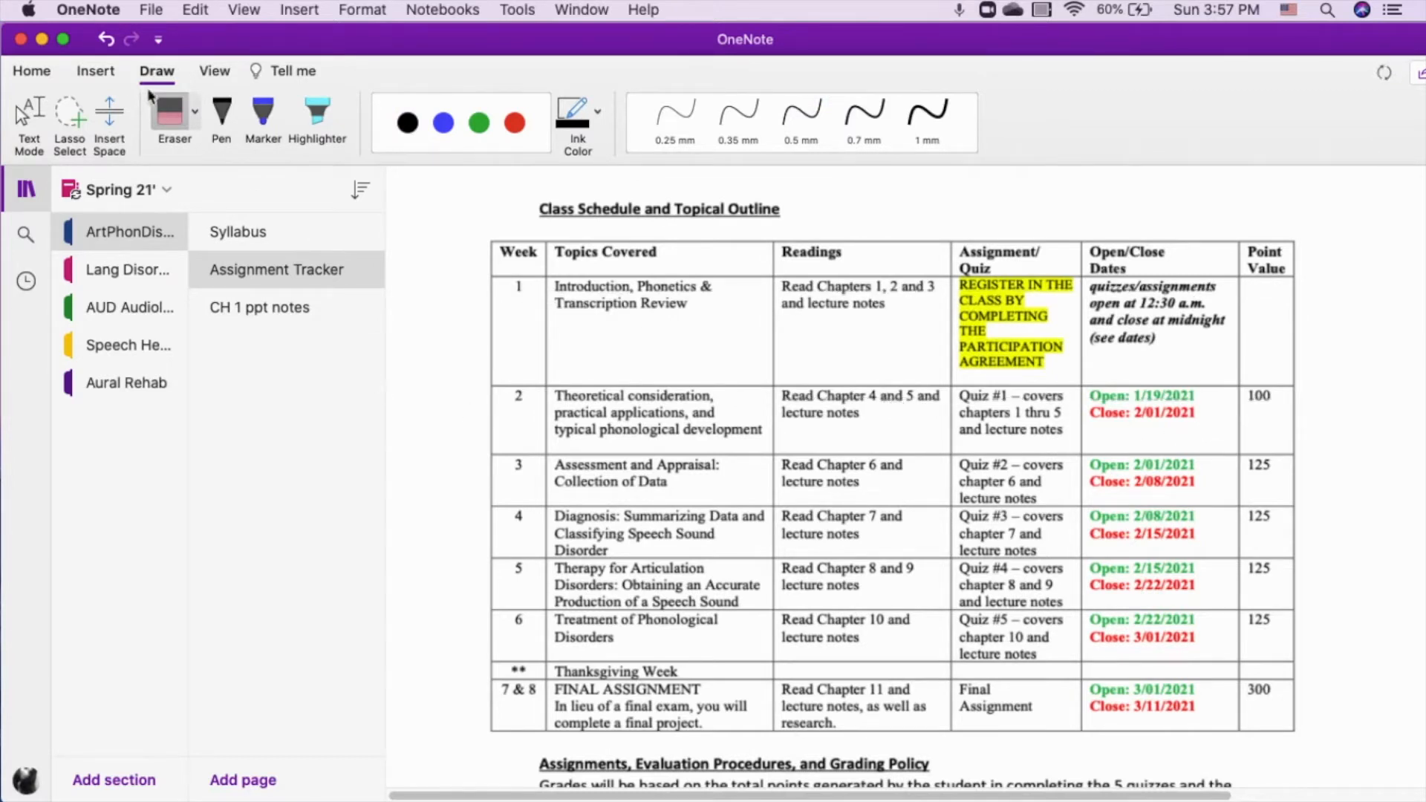
click(195, 113)
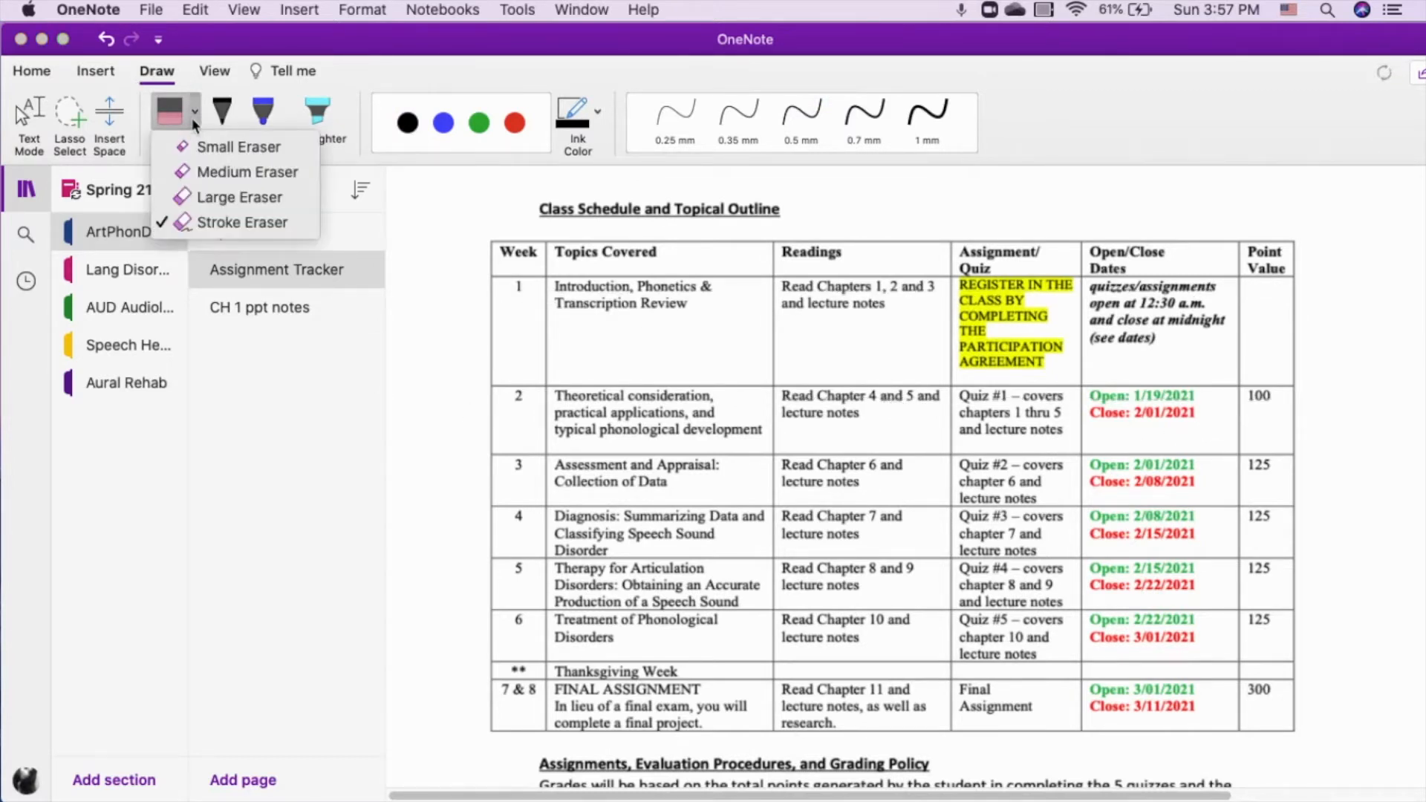
click(23, 119)
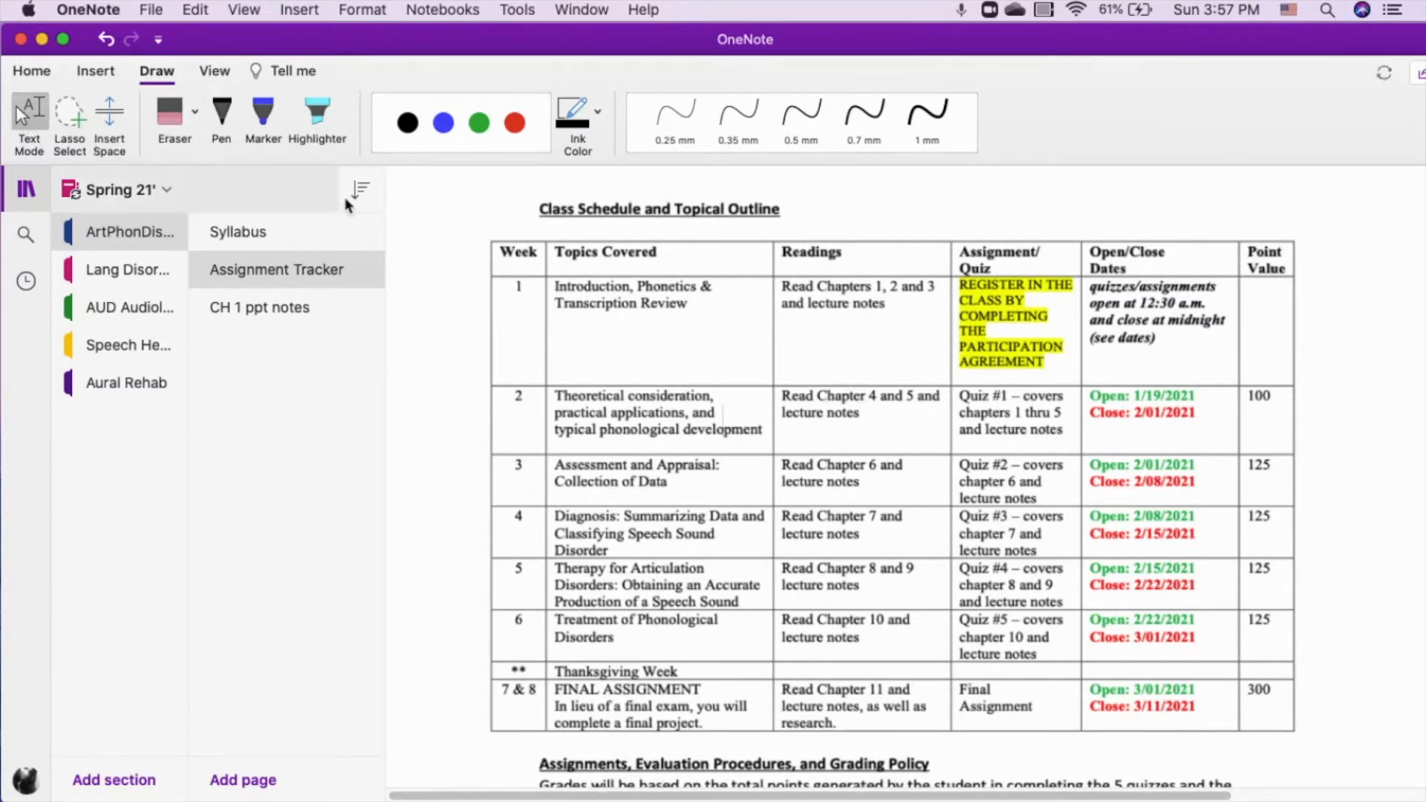
Step: Open the CH 1 ppt notes page and preview Lang Disorders.pdf as a file printout without inserting it
click(274, 324)
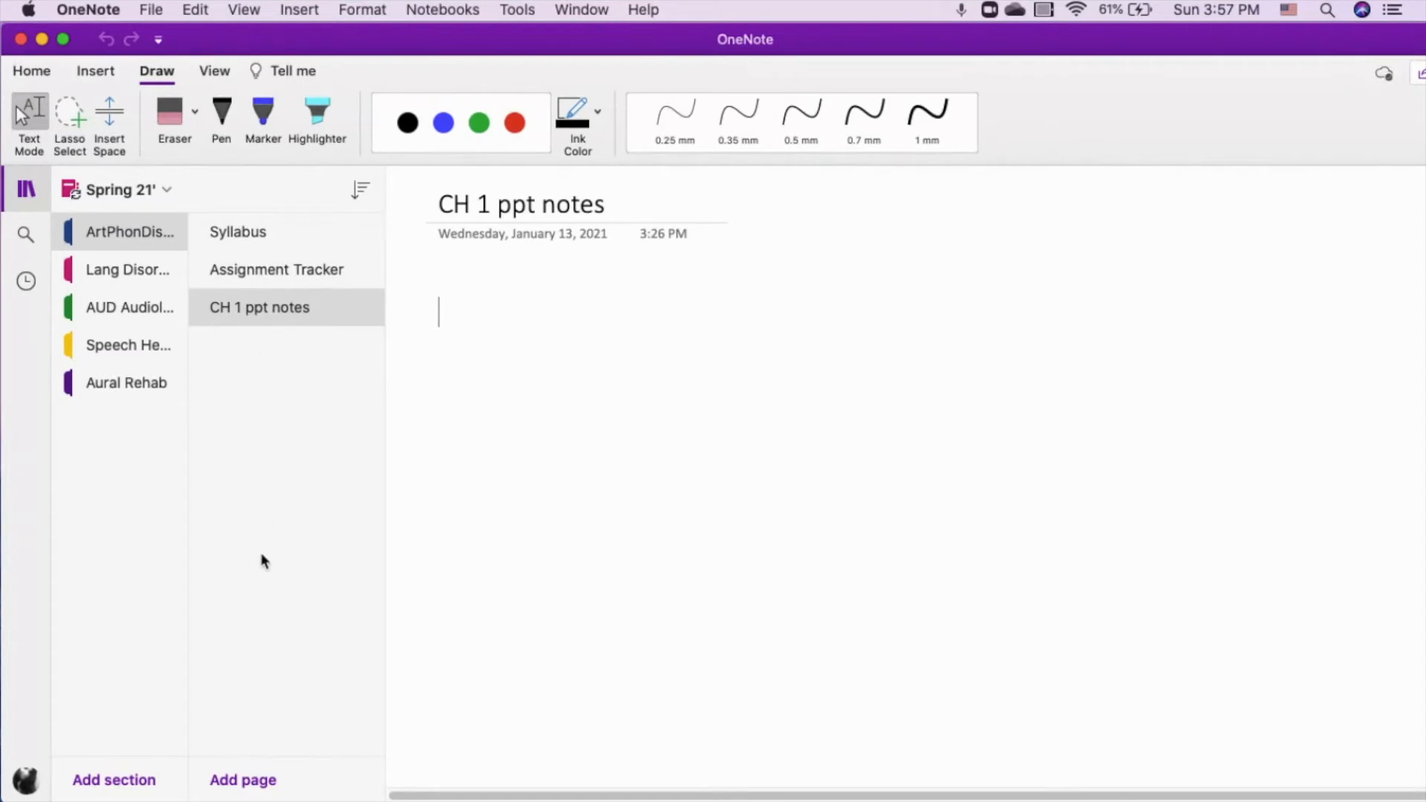
click(95, 72)
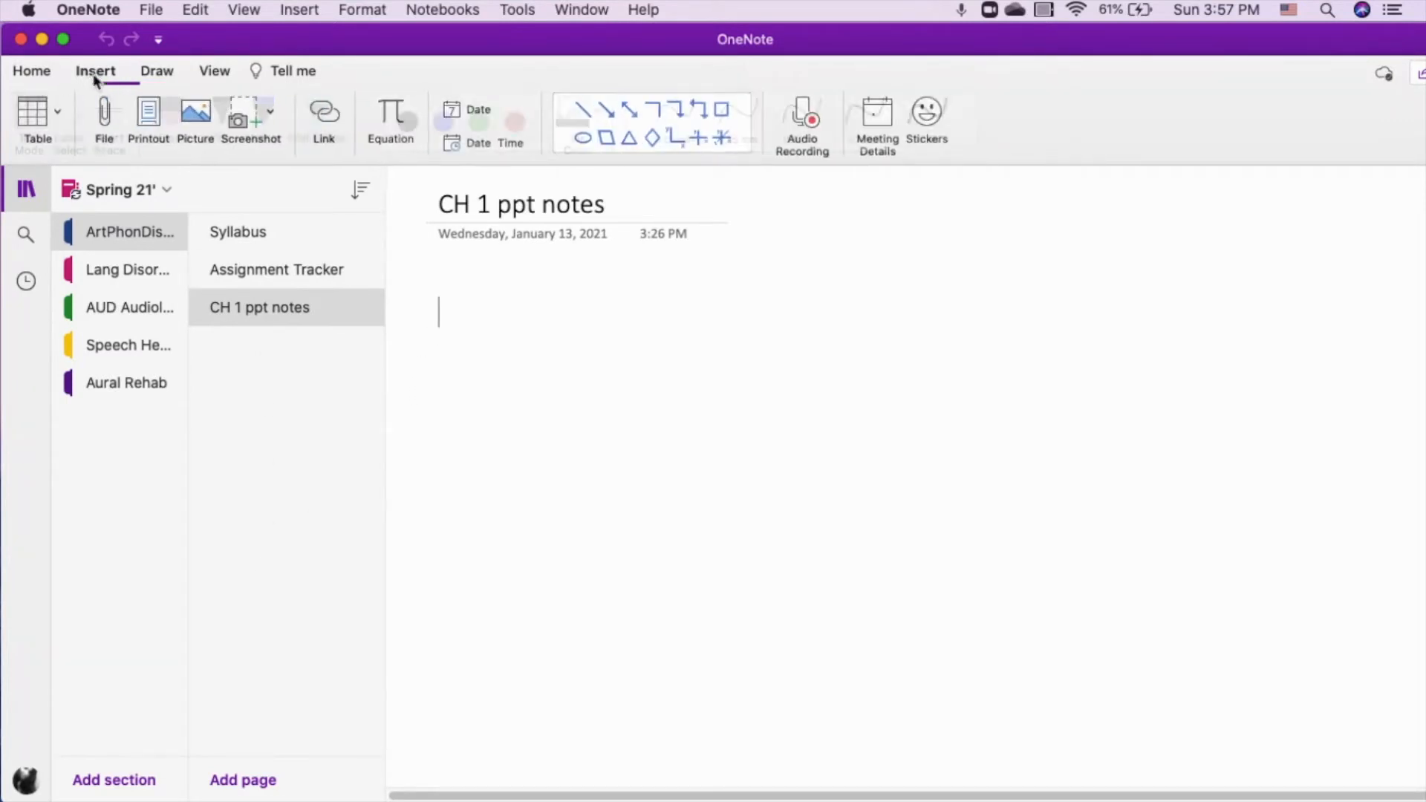
click(147, 119)
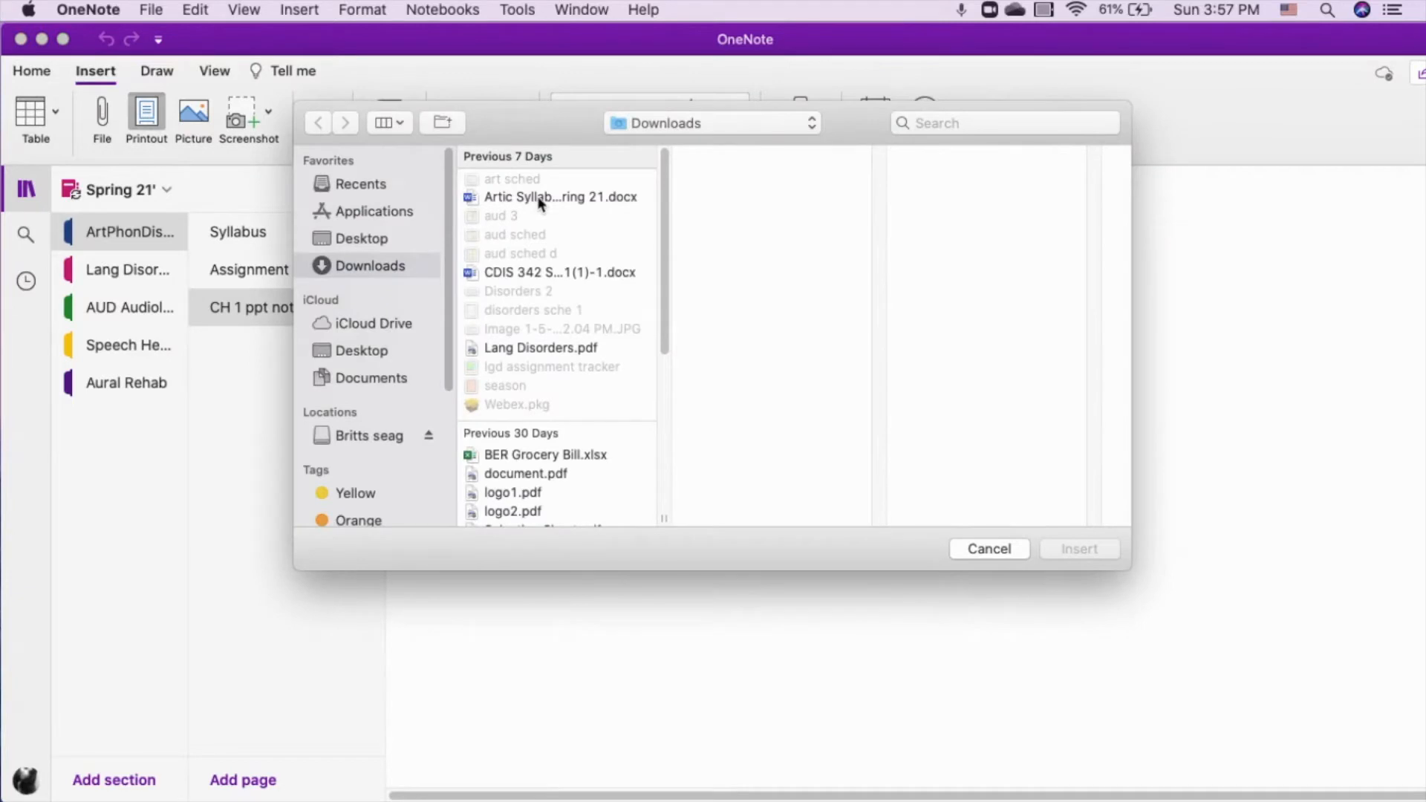
click(556, 349)
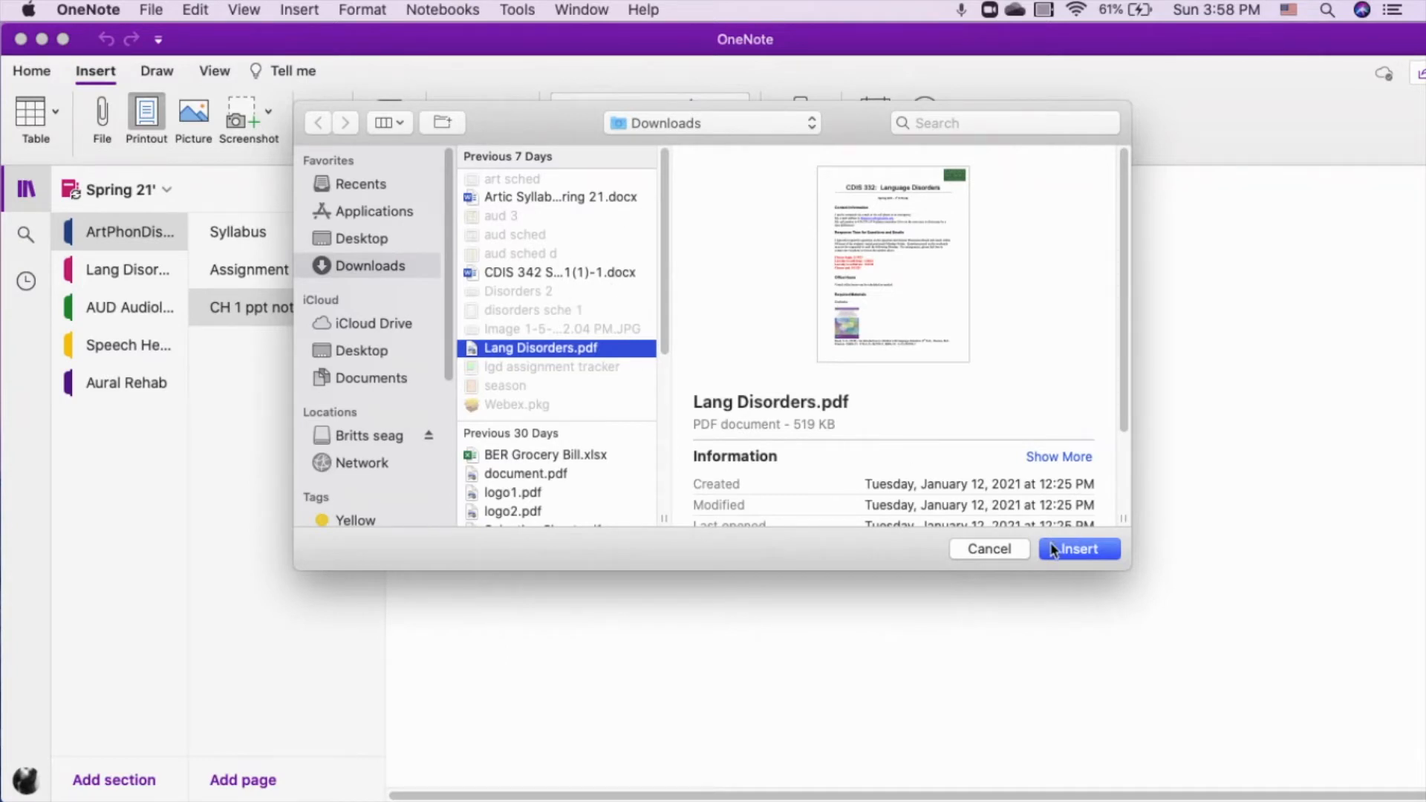
click(997, 550)
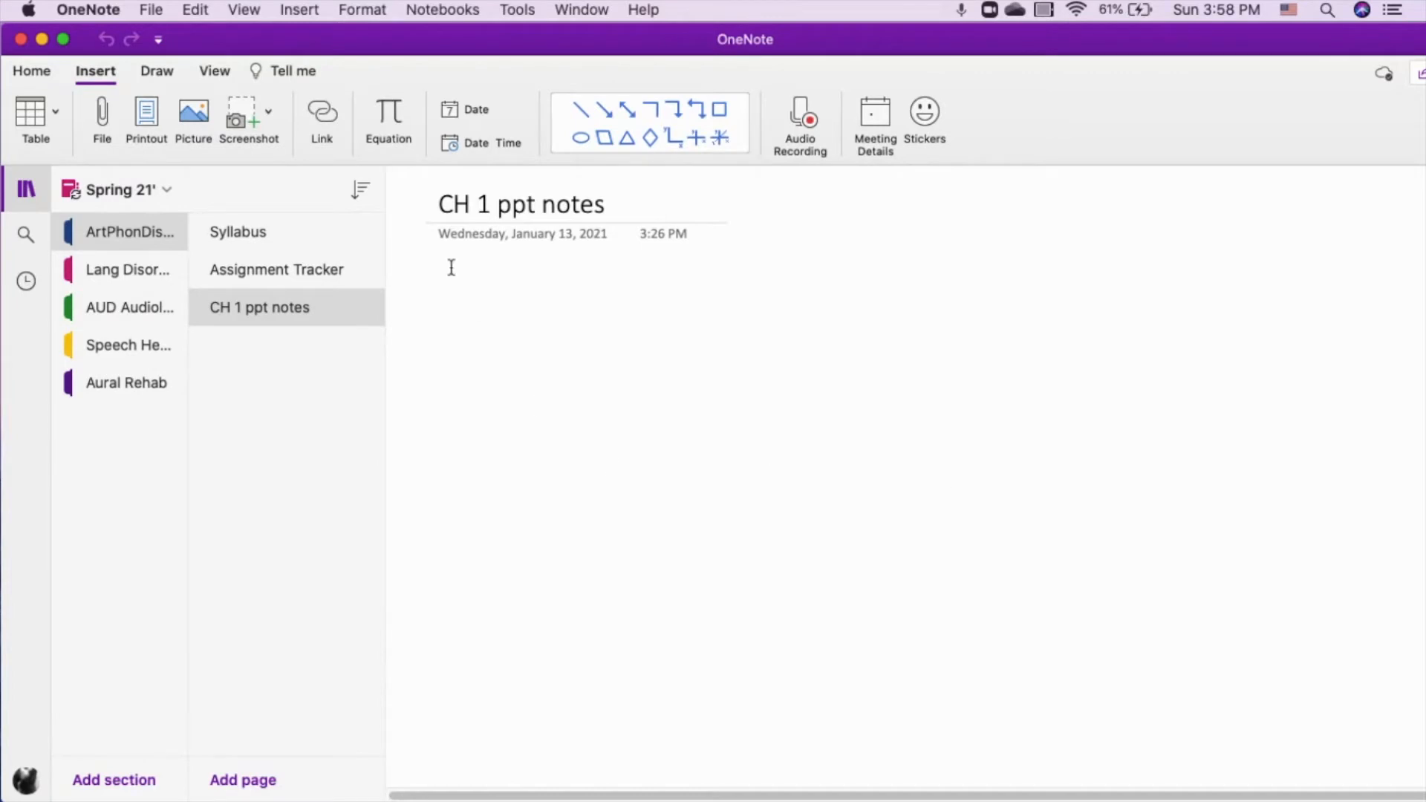
Step: Apply the second-narrowest rule line paper style to the CH 1 ppt notes page
click(203, 75)
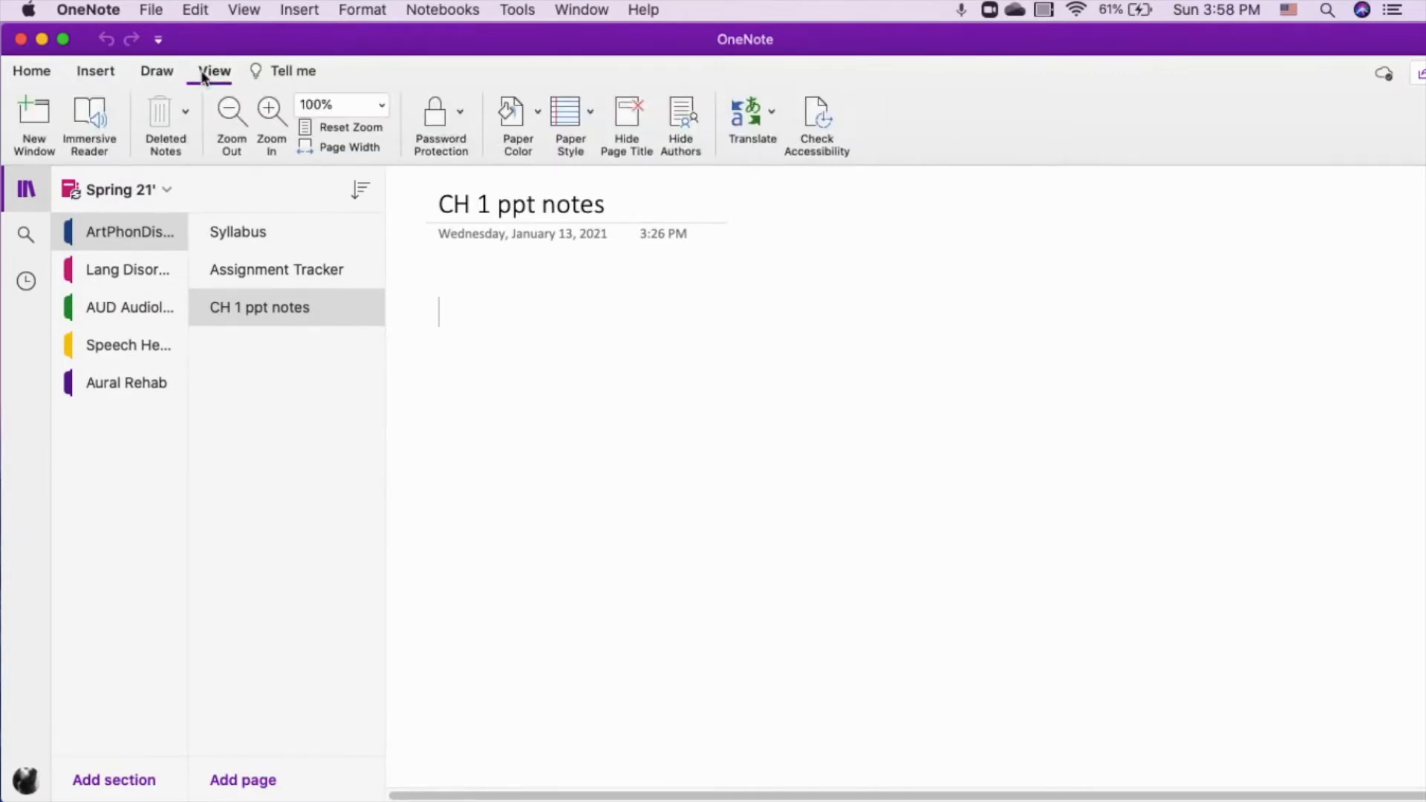
click(589, 112)
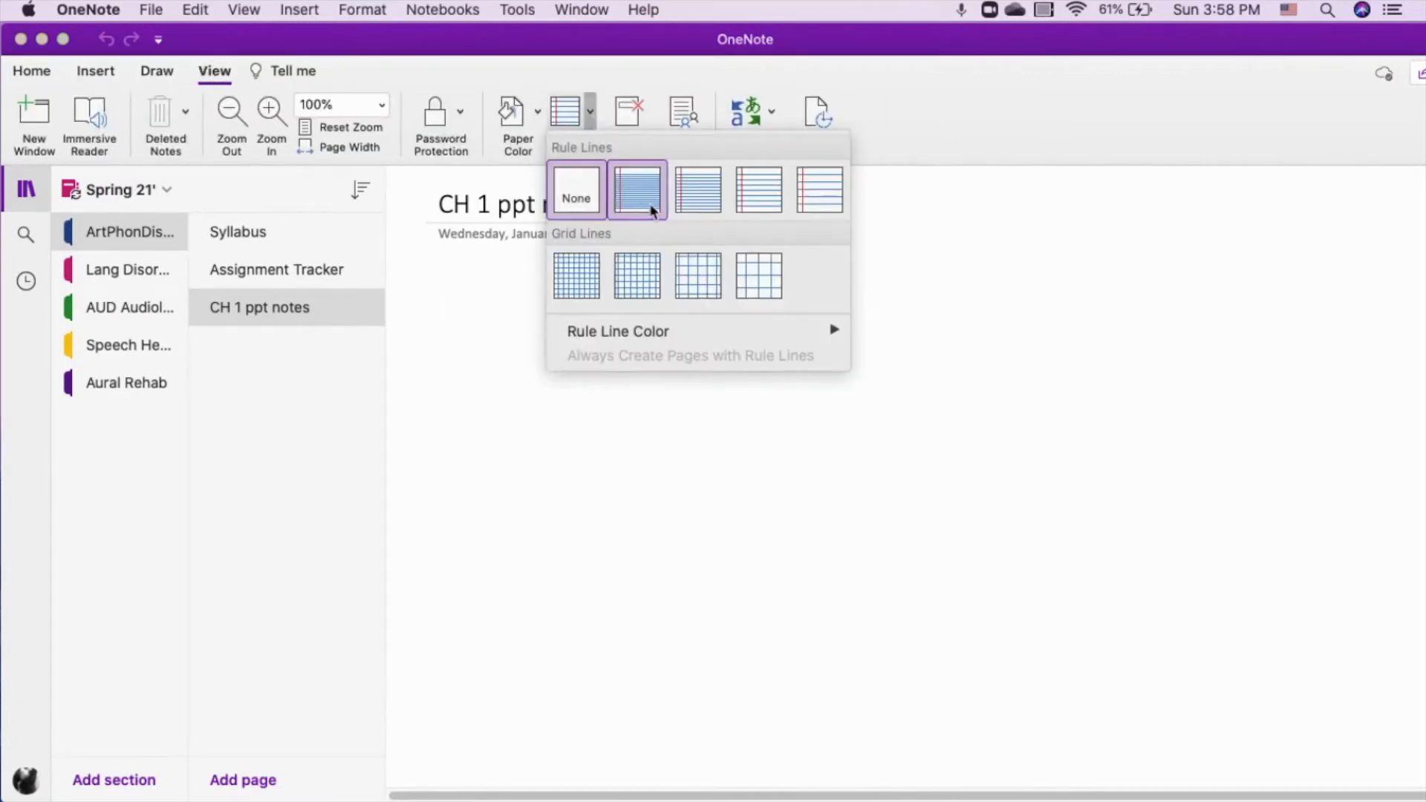
click(719, 205)
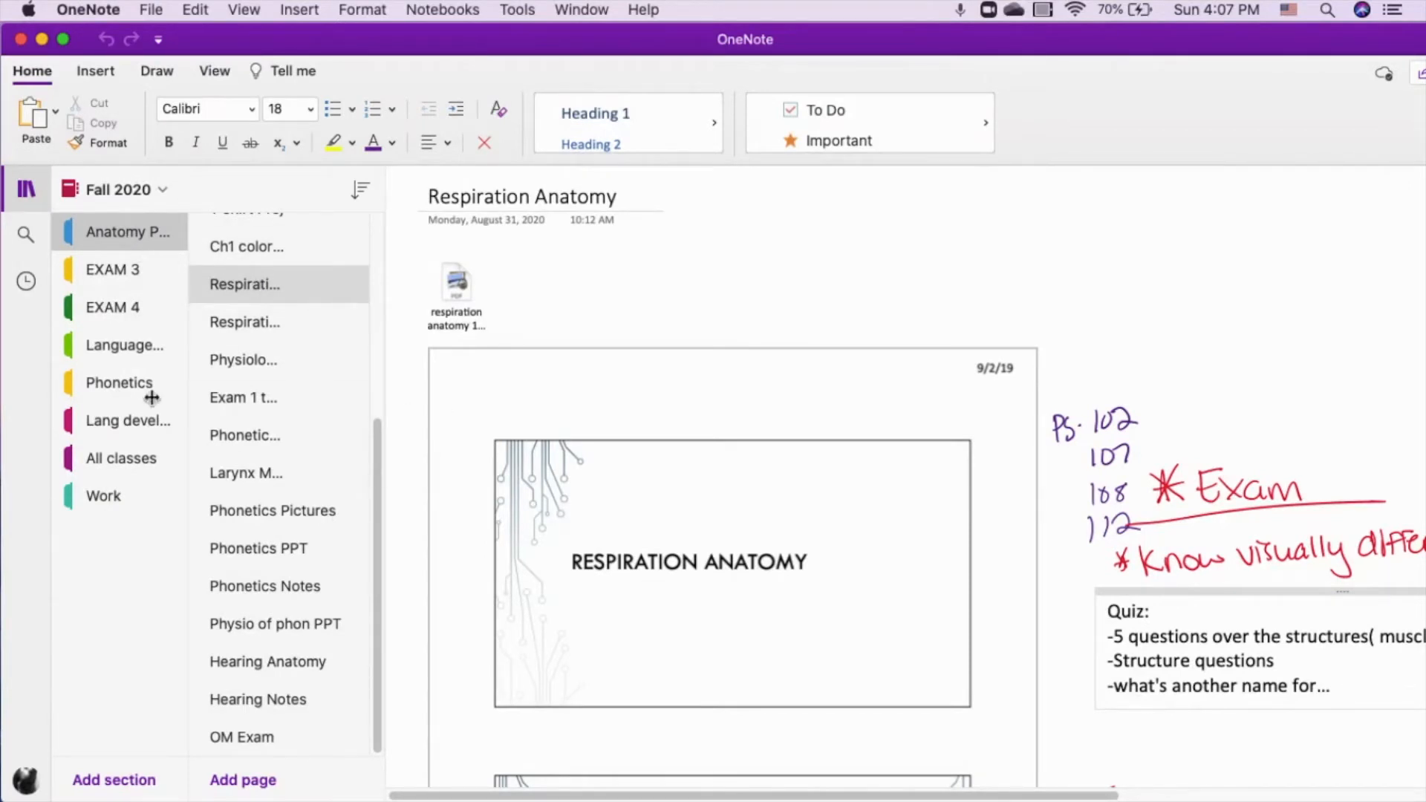
Step: Hide the section and page lists on the Respiration Anatomy page and open the context options of its slide printout
click(26, 190)
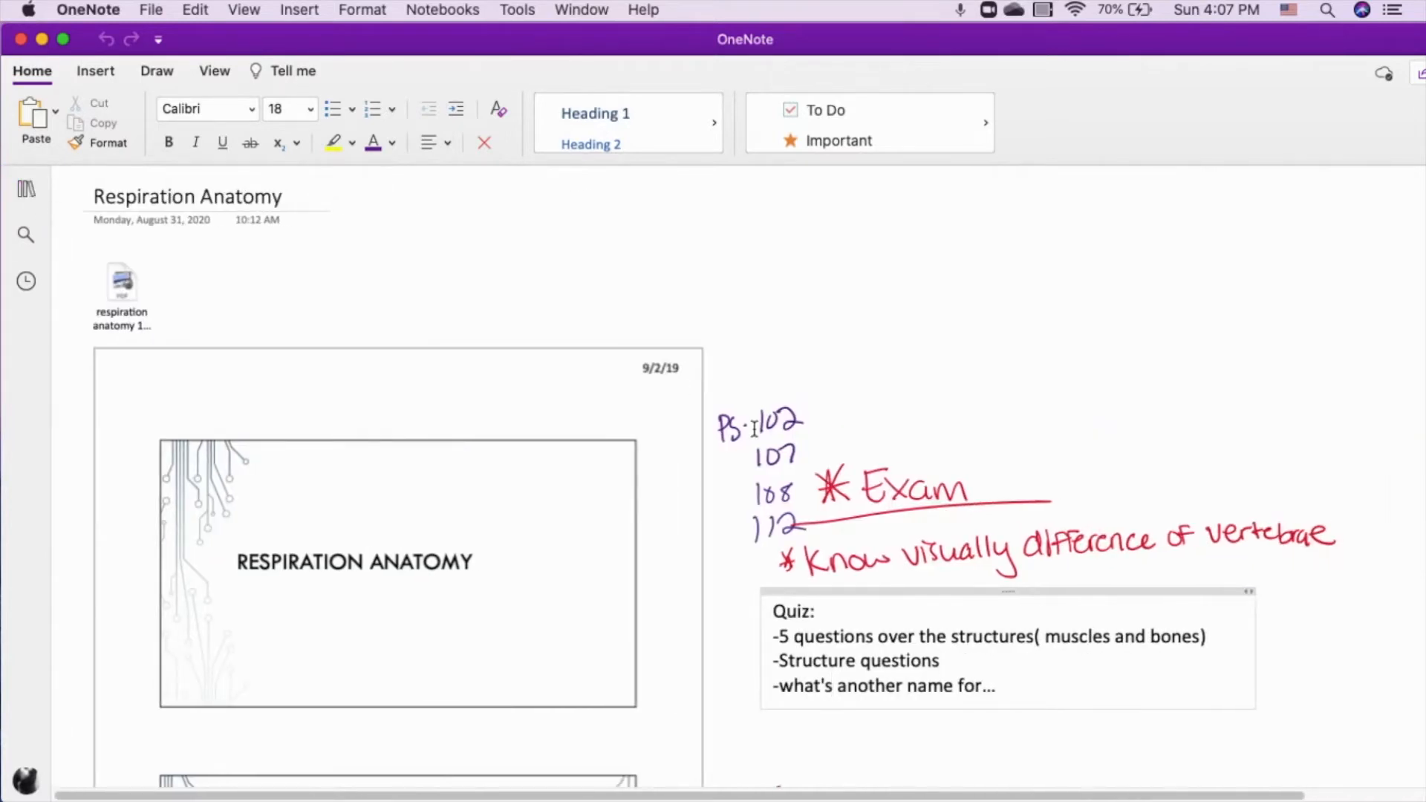
scroll(709, 486, down, 2)
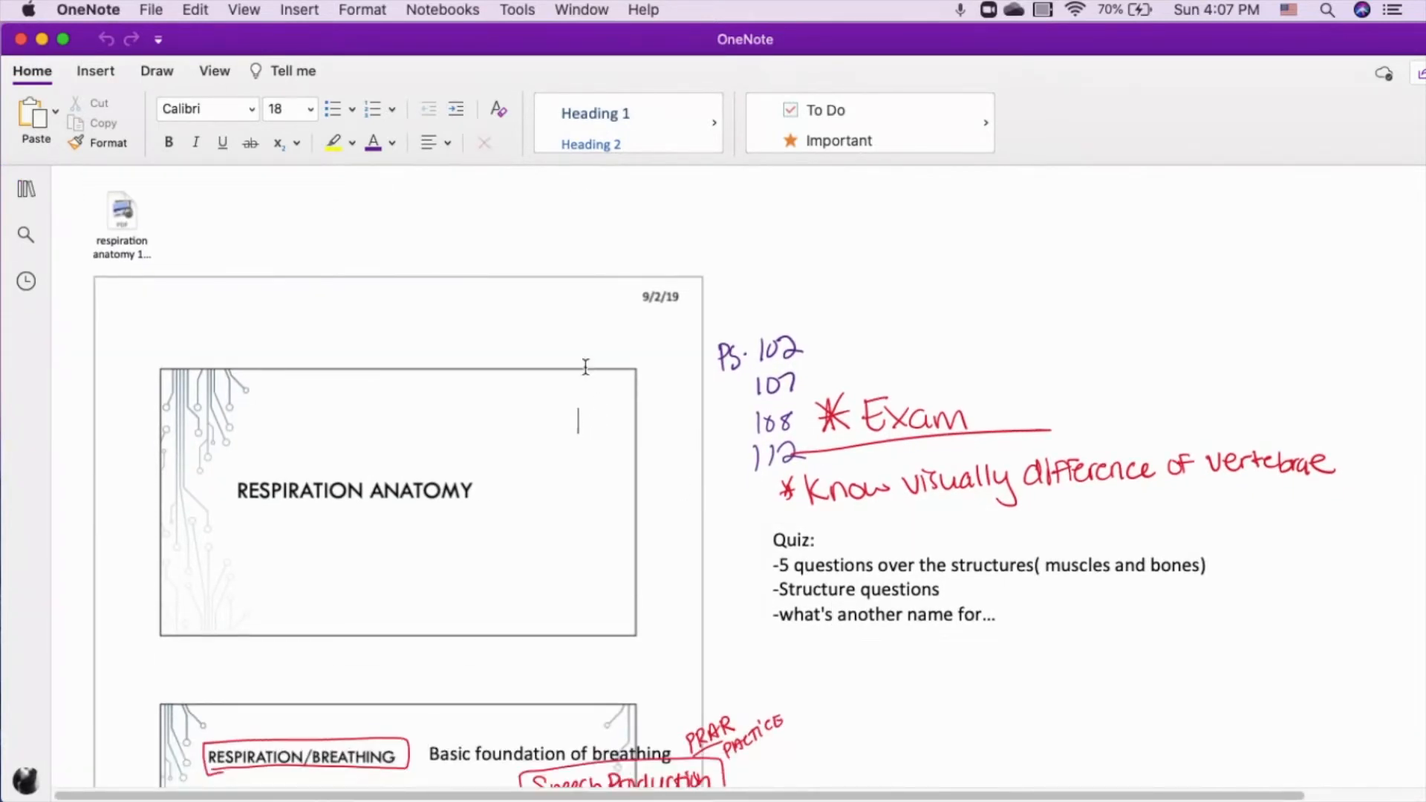
right_click(394, 325)
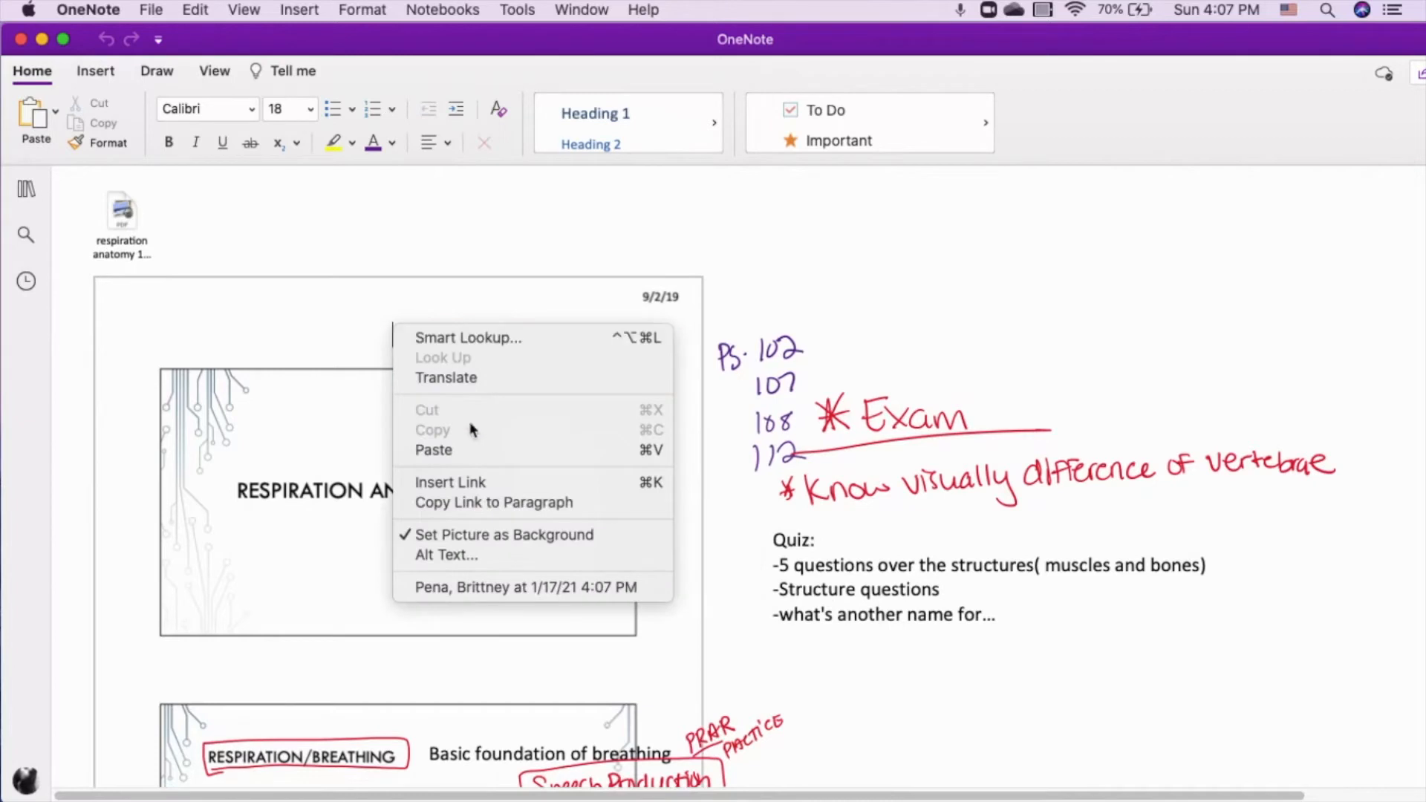